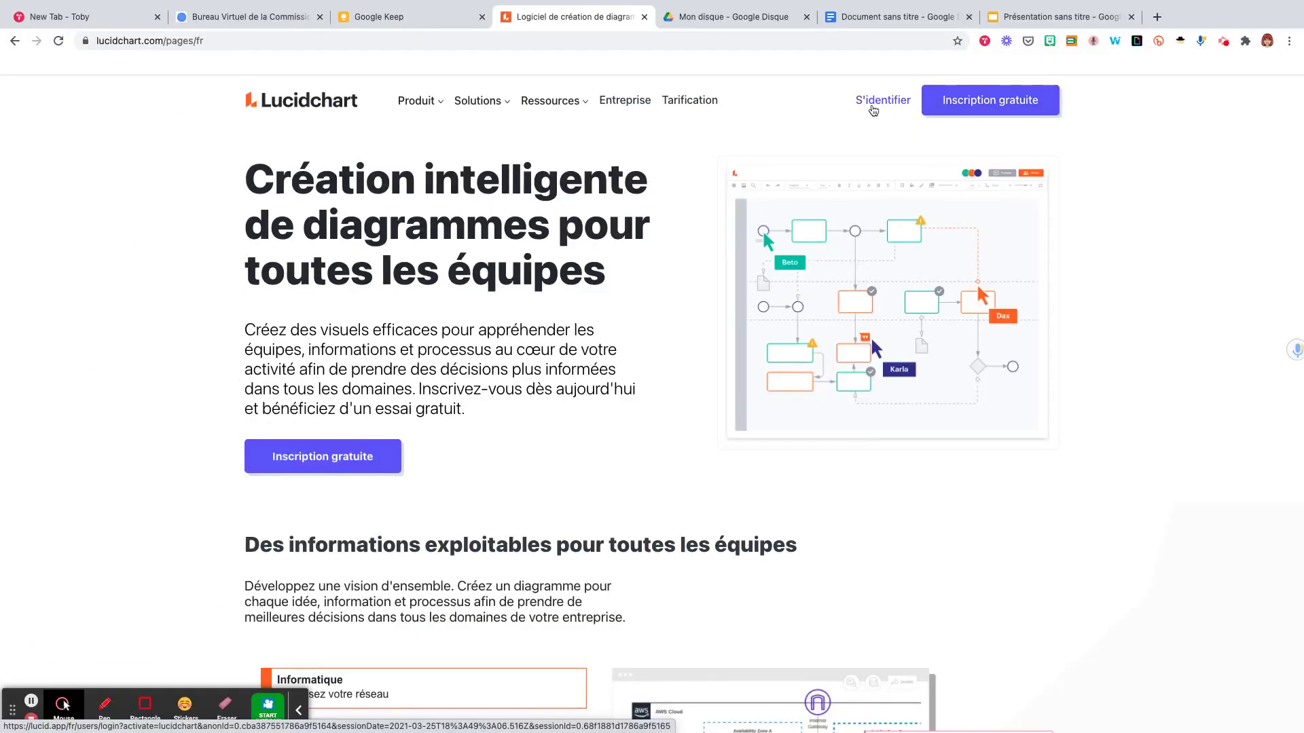
# Sign in to the Lucid account with Google
pyautogui.click(876, 101)
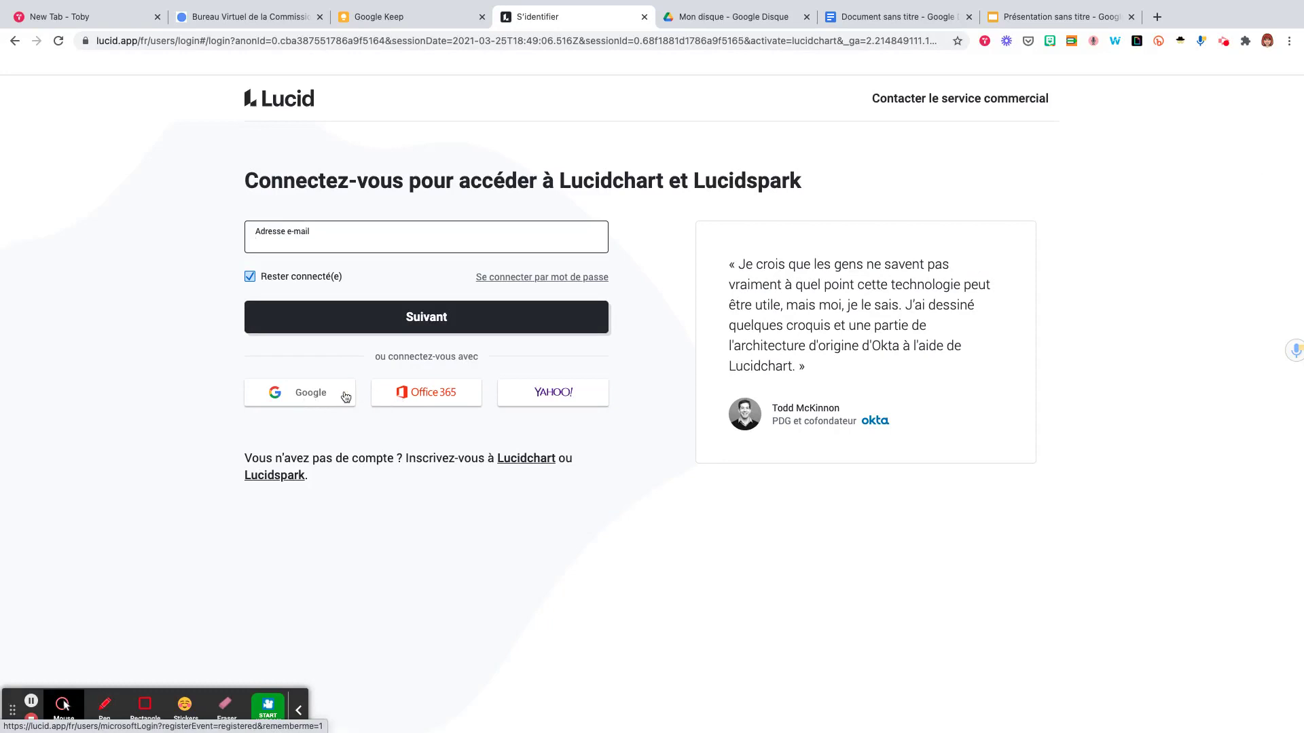
pyautogui.click(311, 400)
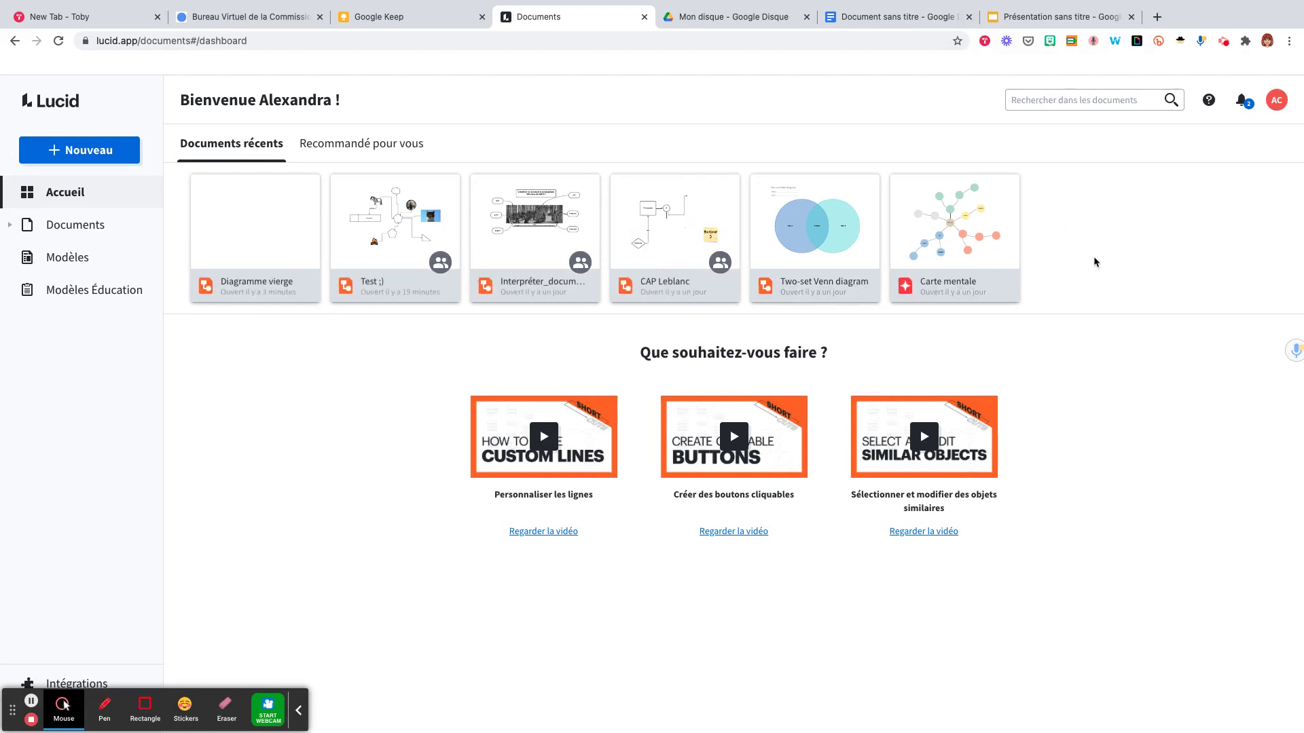
# Look through the account's own documents, shared documents, favourites and template library
pyautogui.click(60, 226)
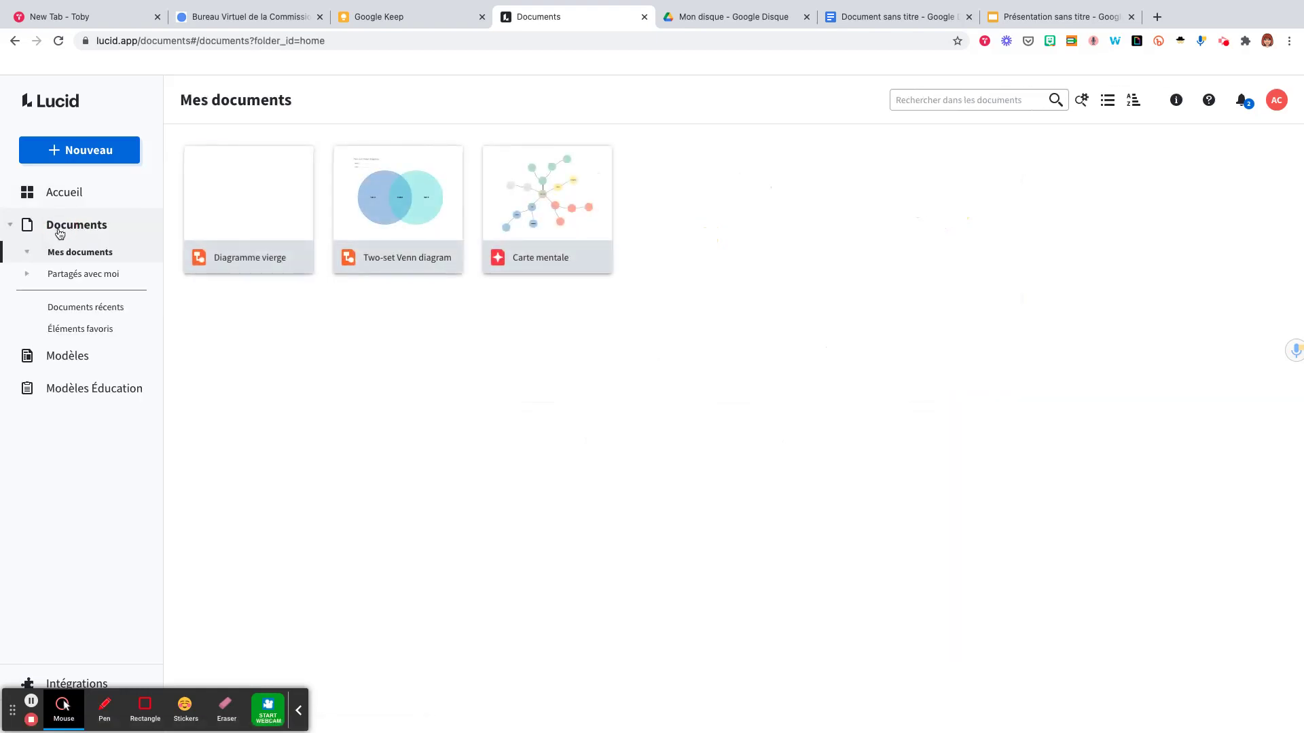
pyautogui.click(60, 258)
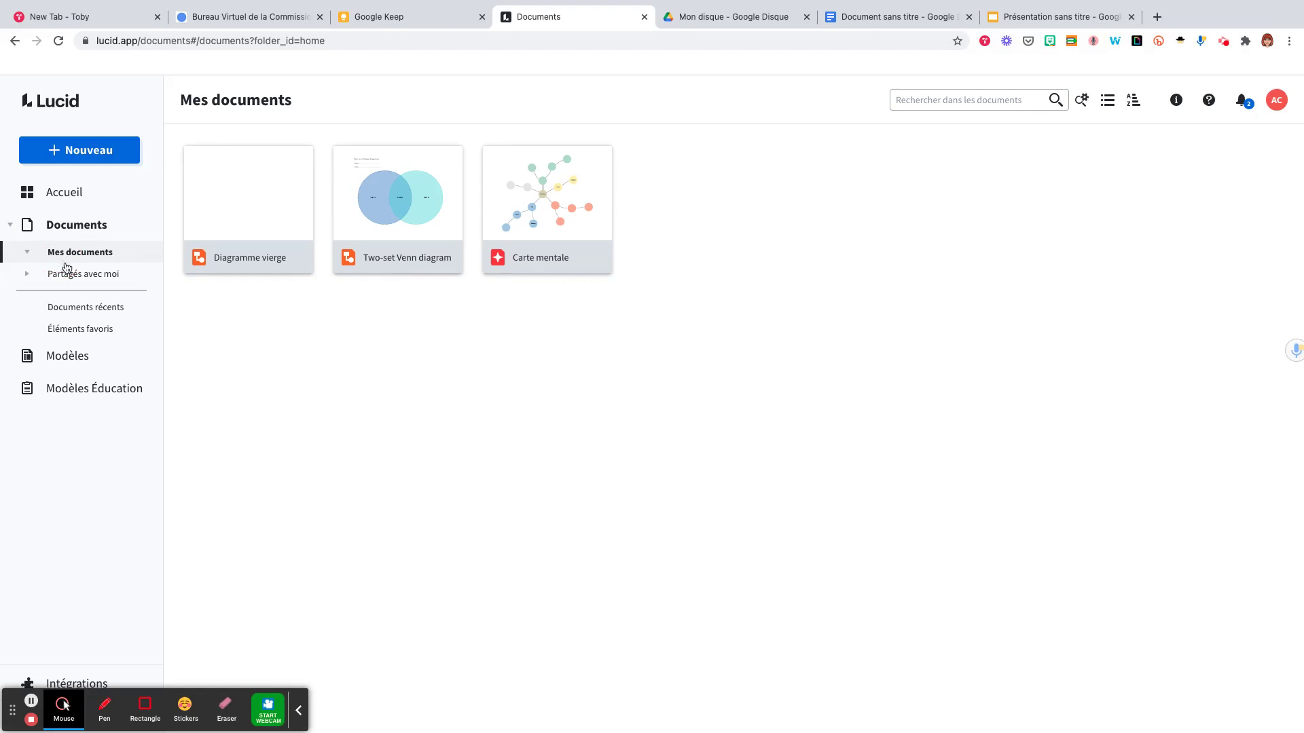
pyautogui.click(67, 274)
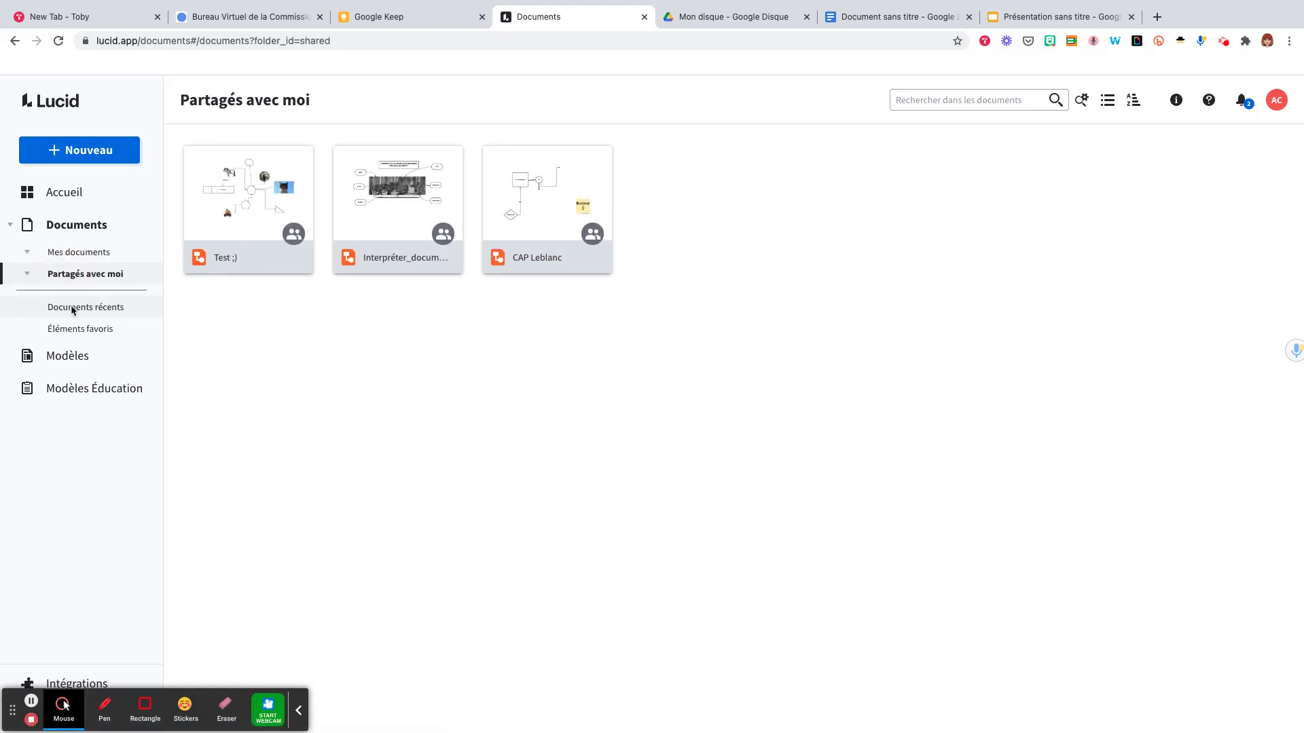
pyautogui.click(99, 331)
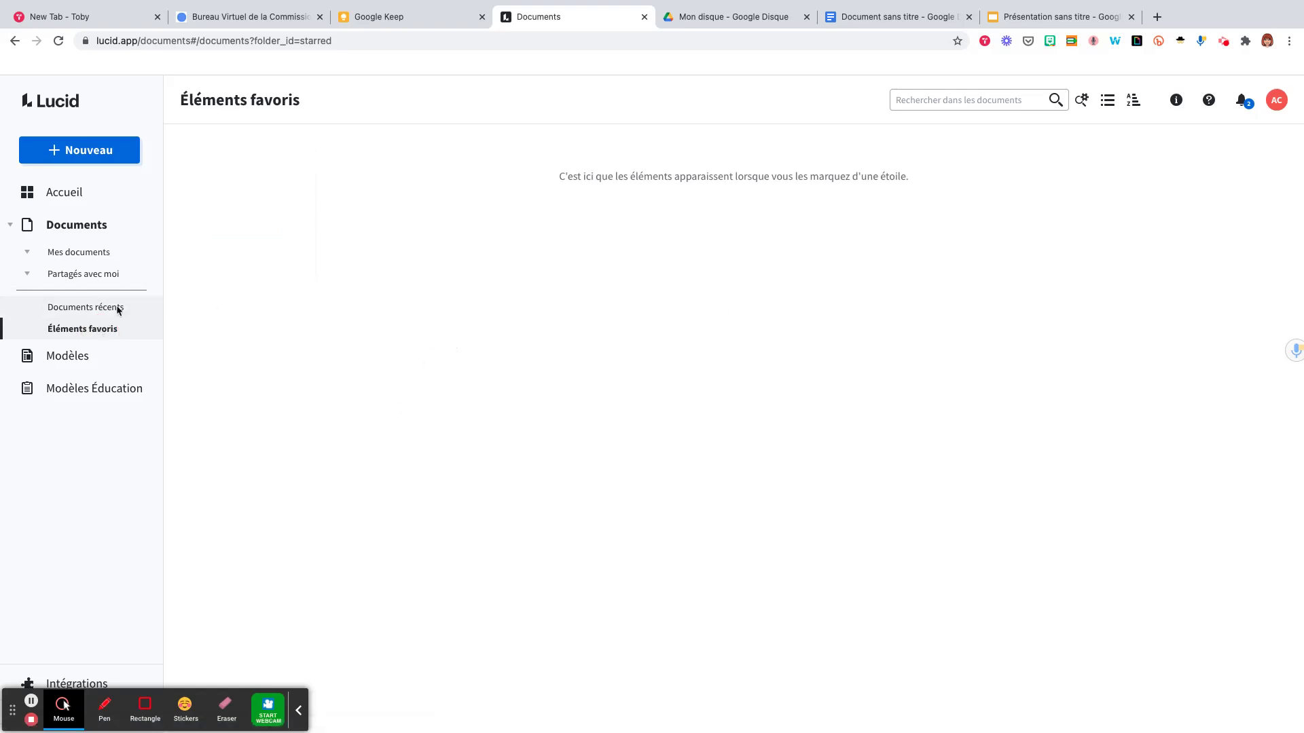
pyautogui.click(64, 363)
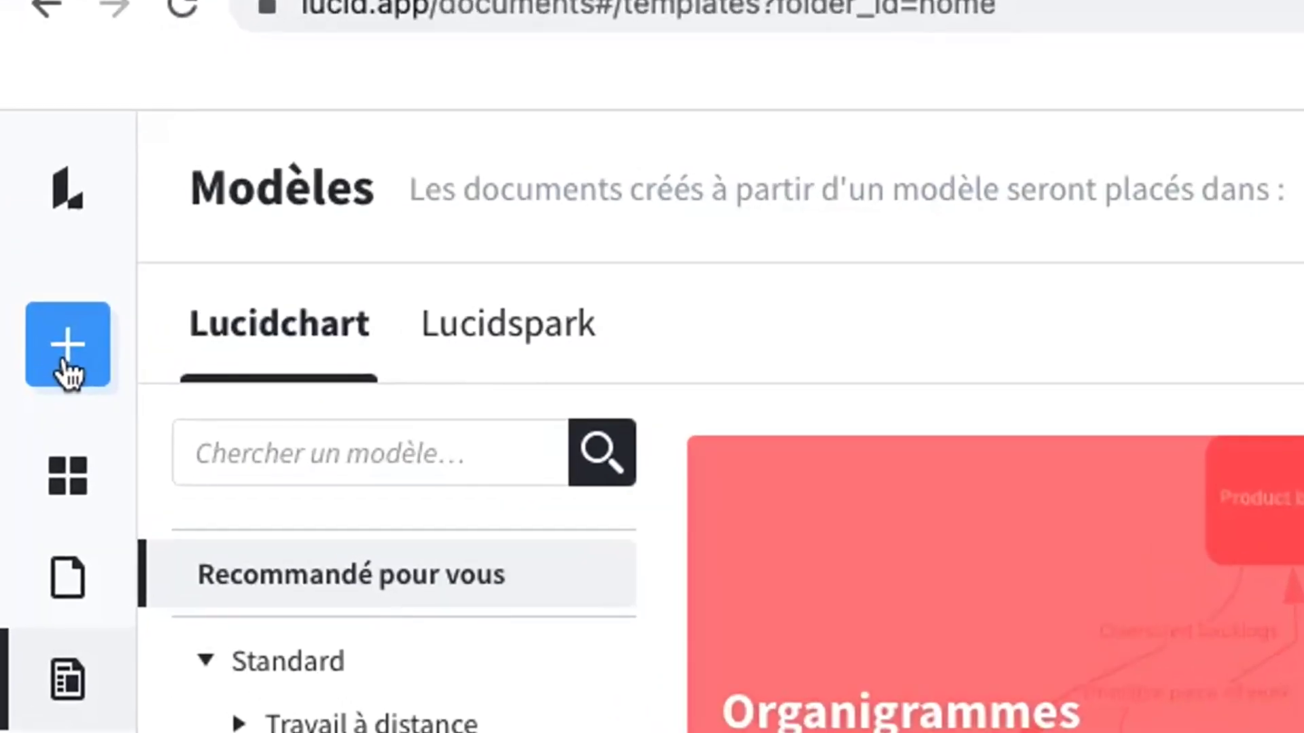
# Create a new blank Lucidchart document
pyautogui.click(68, 373)
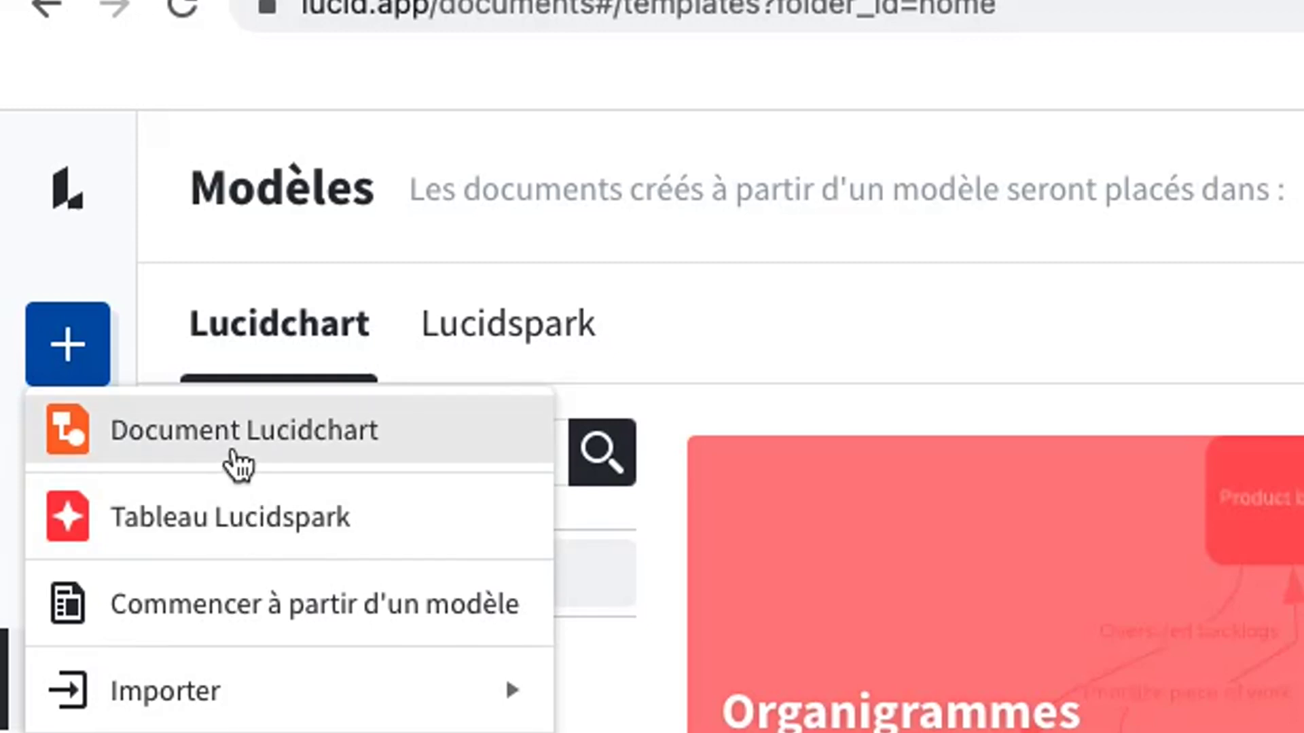
pyautogui.click(153, 442)
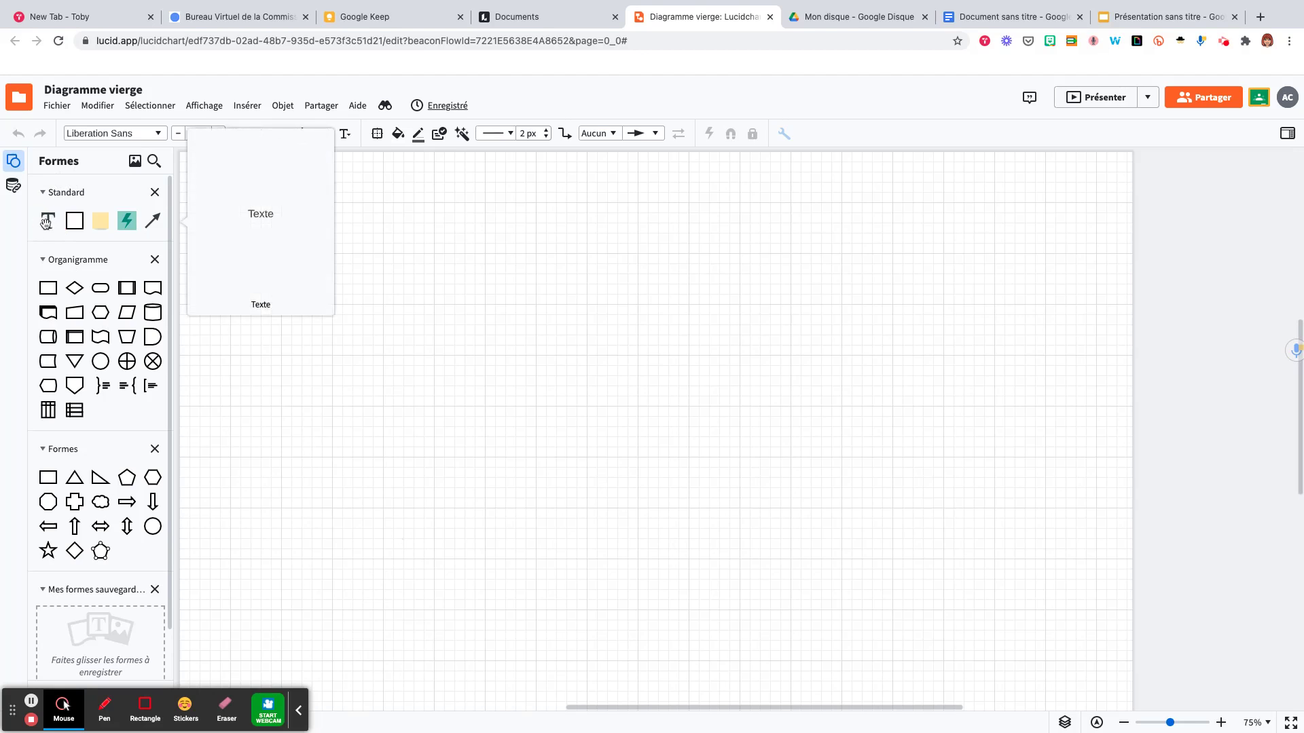
# Add a yellow sticky note near the page's upper edge and a teal action hotspot lower down beside it
pyautogui.click(74, 226)
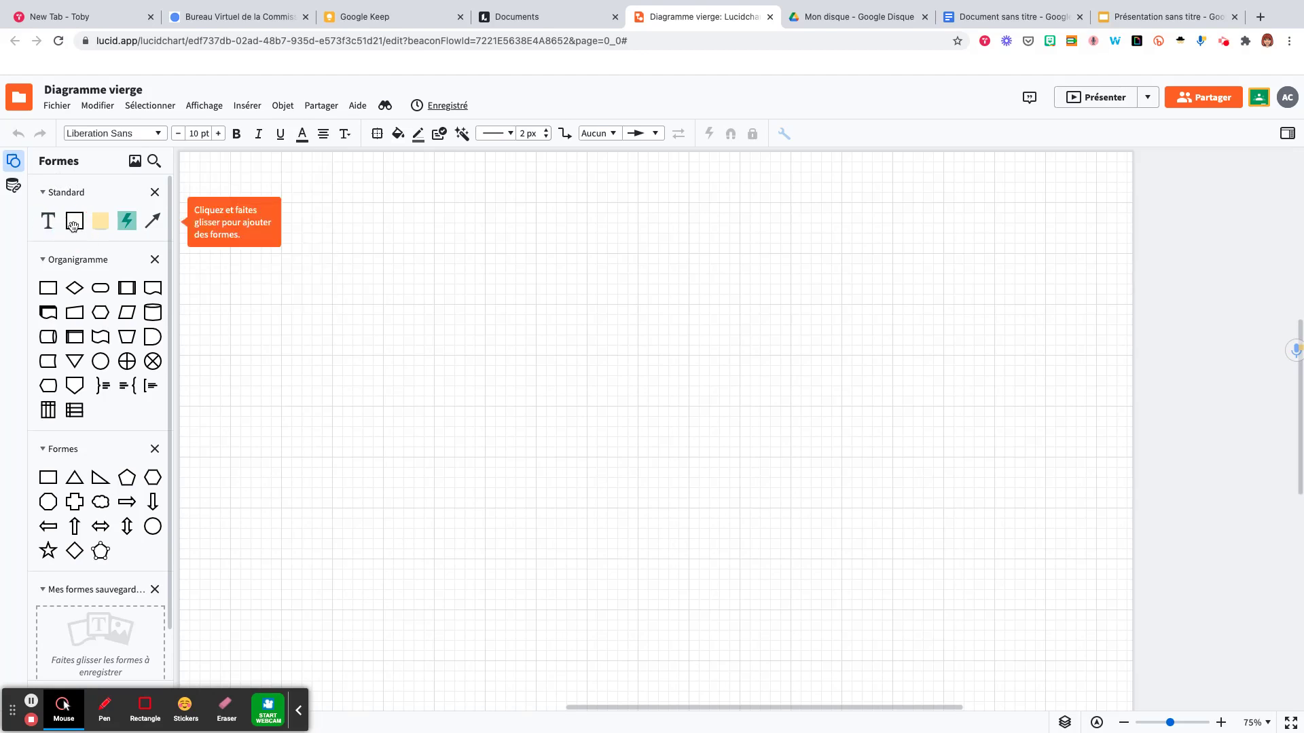
pyautogui.moveTo(103, 227)
pyautogui.moveTo(103, 226); pyautogui.dragTo(498, 234)
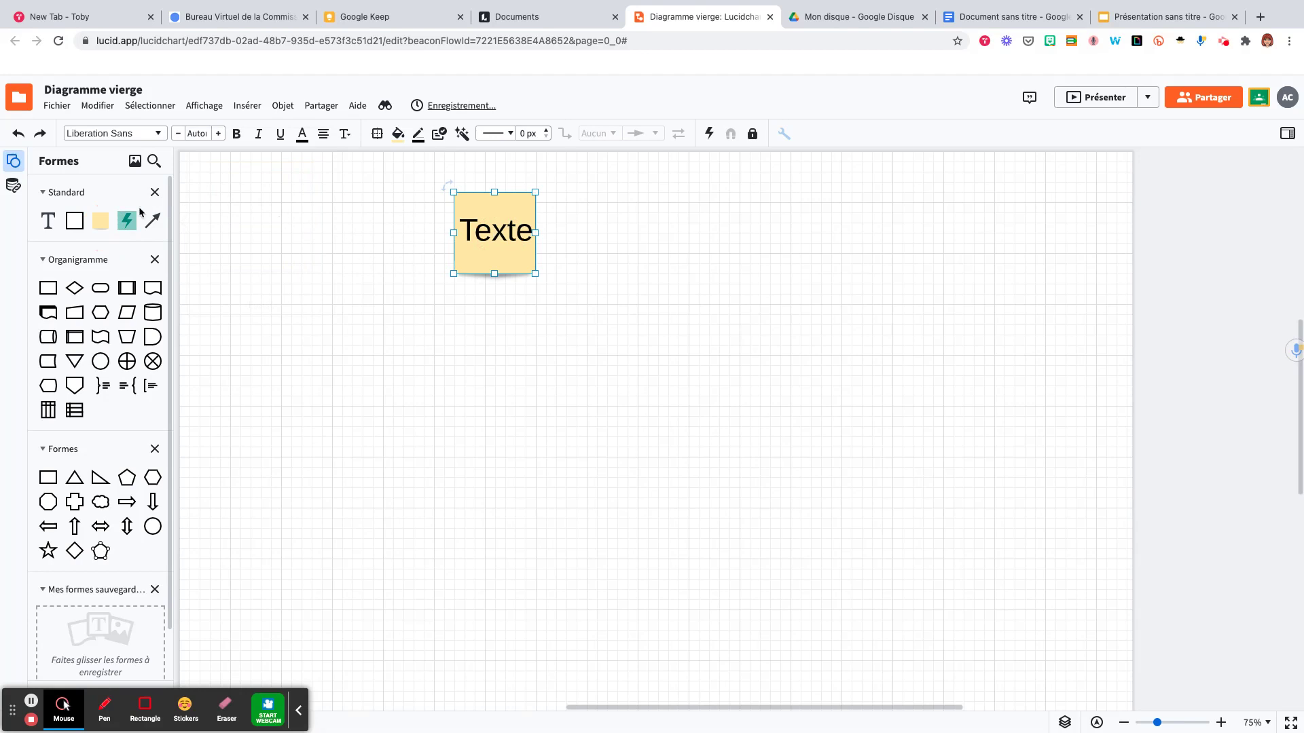
pyautogui.moveTo(127, 221); pyautogui.dragTo(319, 275)
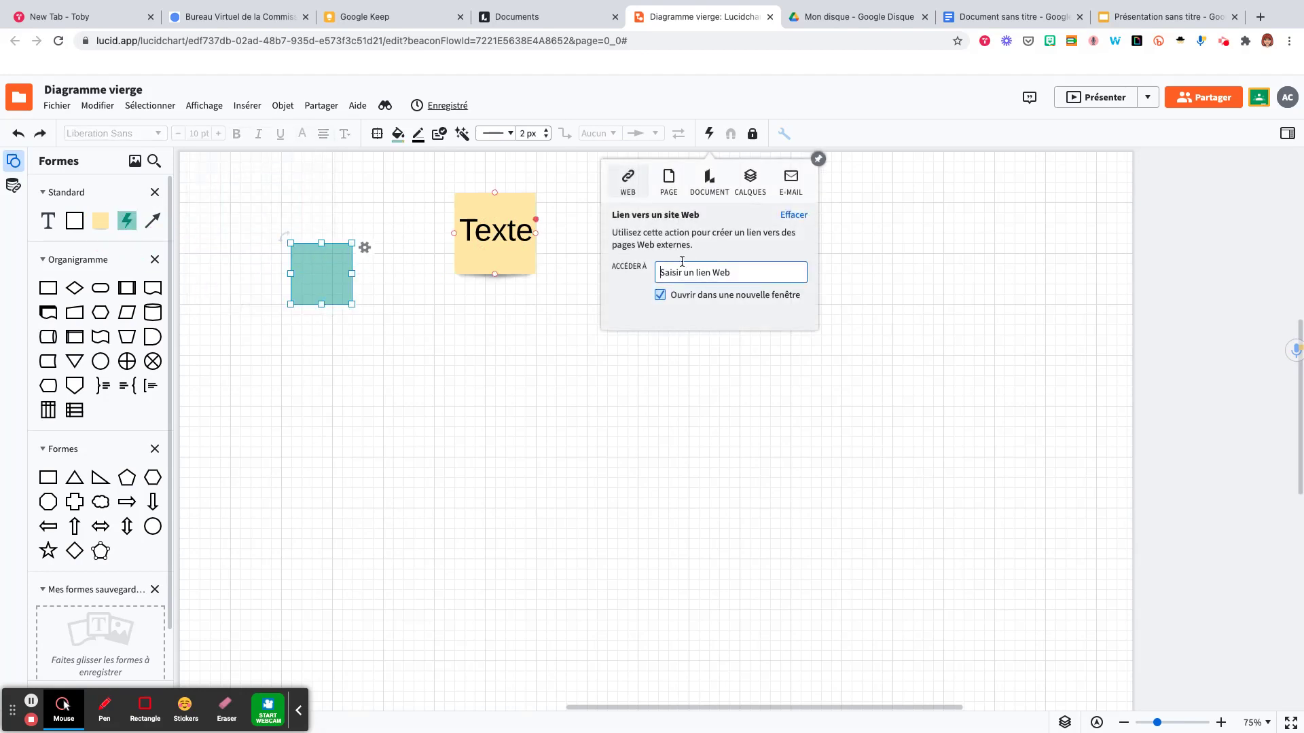
# Review the hotspot's page, document and web link options without setting a link, and deselect it
pyautogui.click(667, 195)
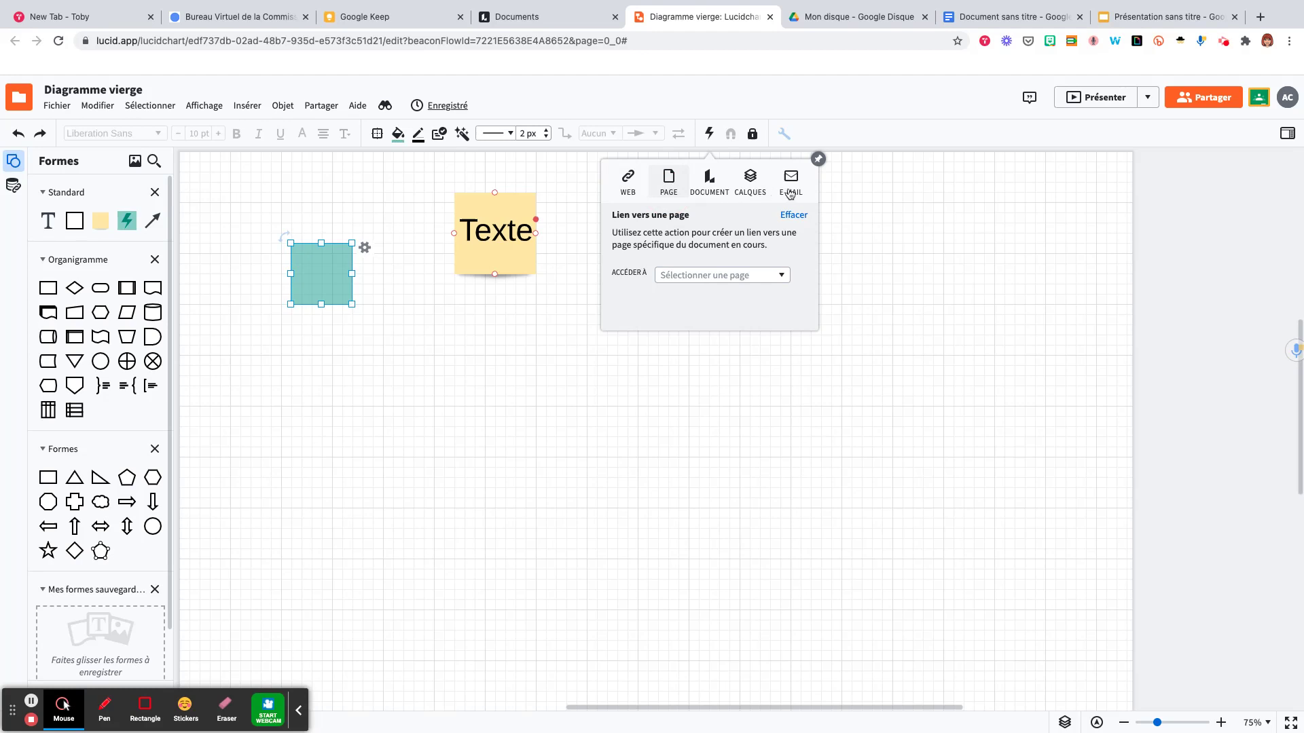
pyautogui.click(715, 196)
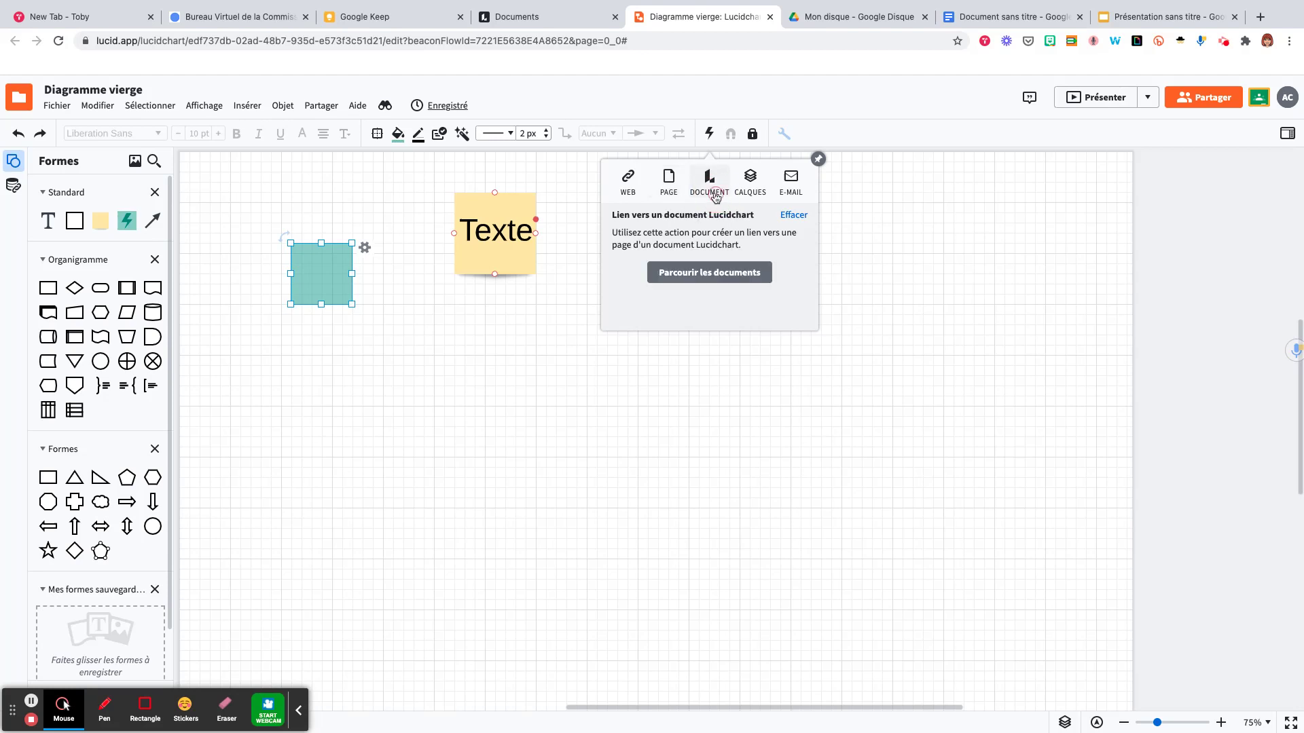
pyautogui.click(642, 193)
pyautogui.click(326, 290)
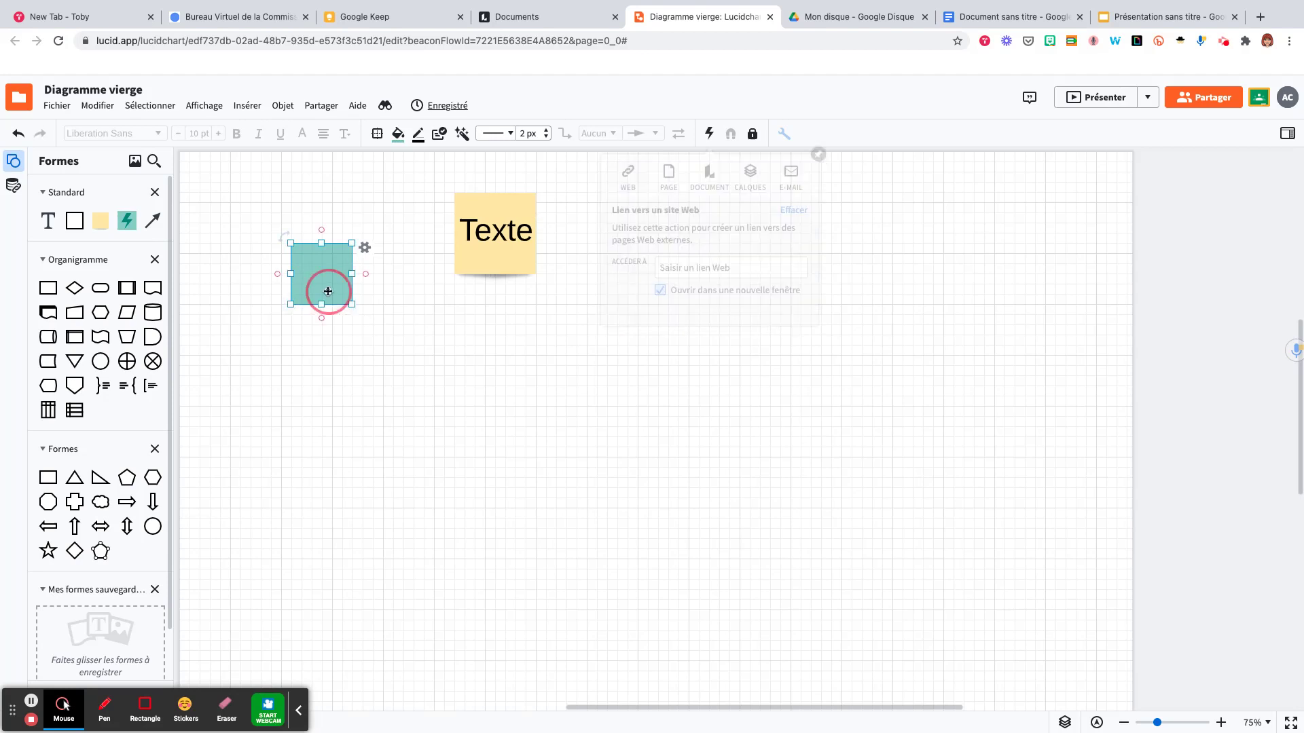
pyautogui.click(516, 320)
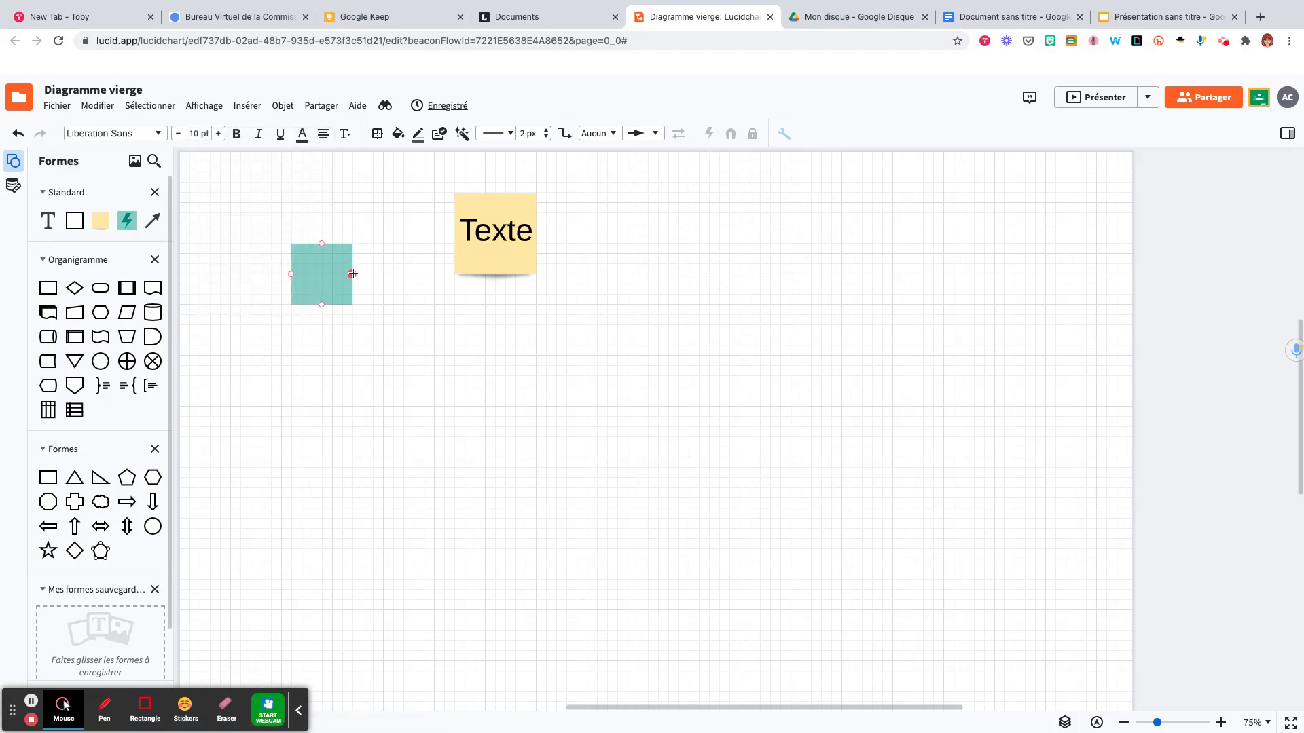
# Connect the teal hotspot to the sticky note with two arrows, one to its left side and one to its bottom edge
pyautogui.moveTo(352, 274); pyautogui.dragTo(454, 234)
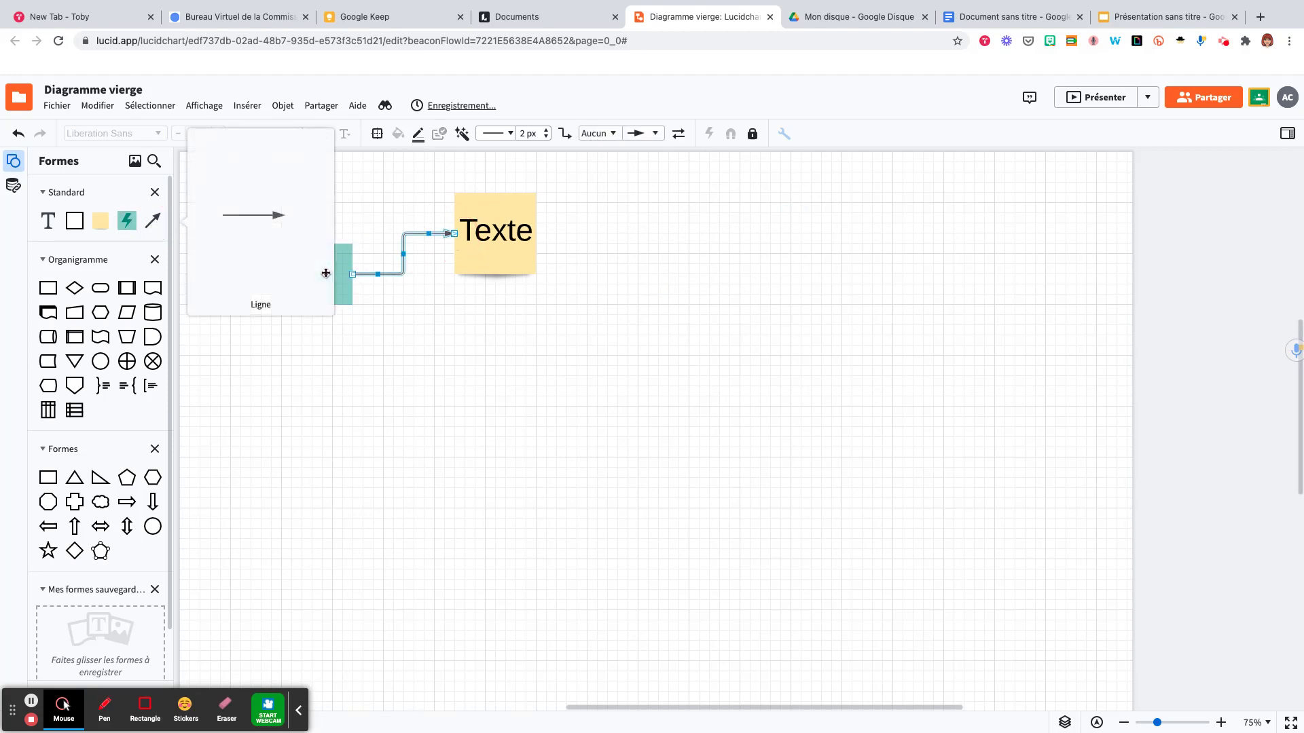
pyautogui.click(329, 281)
pyautogui.hotkey('ctrl', 'k')
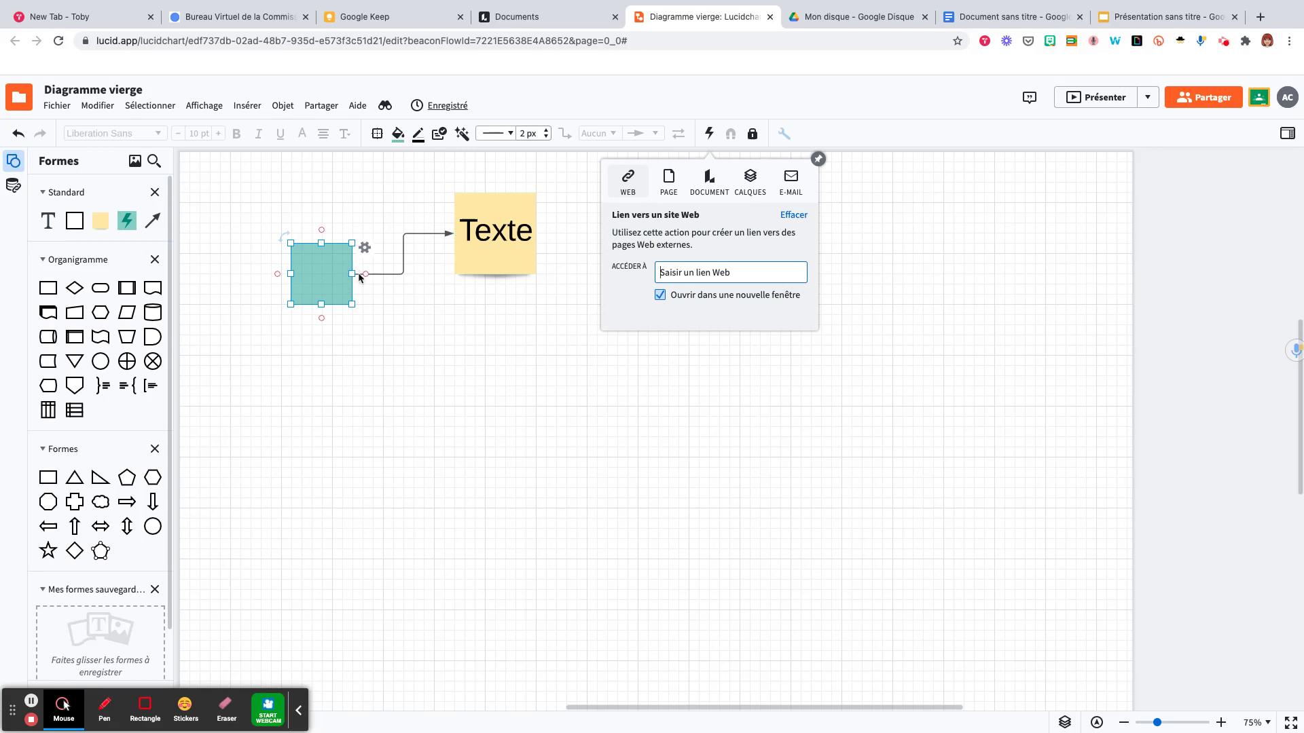
pyautogui.moveTo(365, 274); pyautogui.dragTo(495, 274)
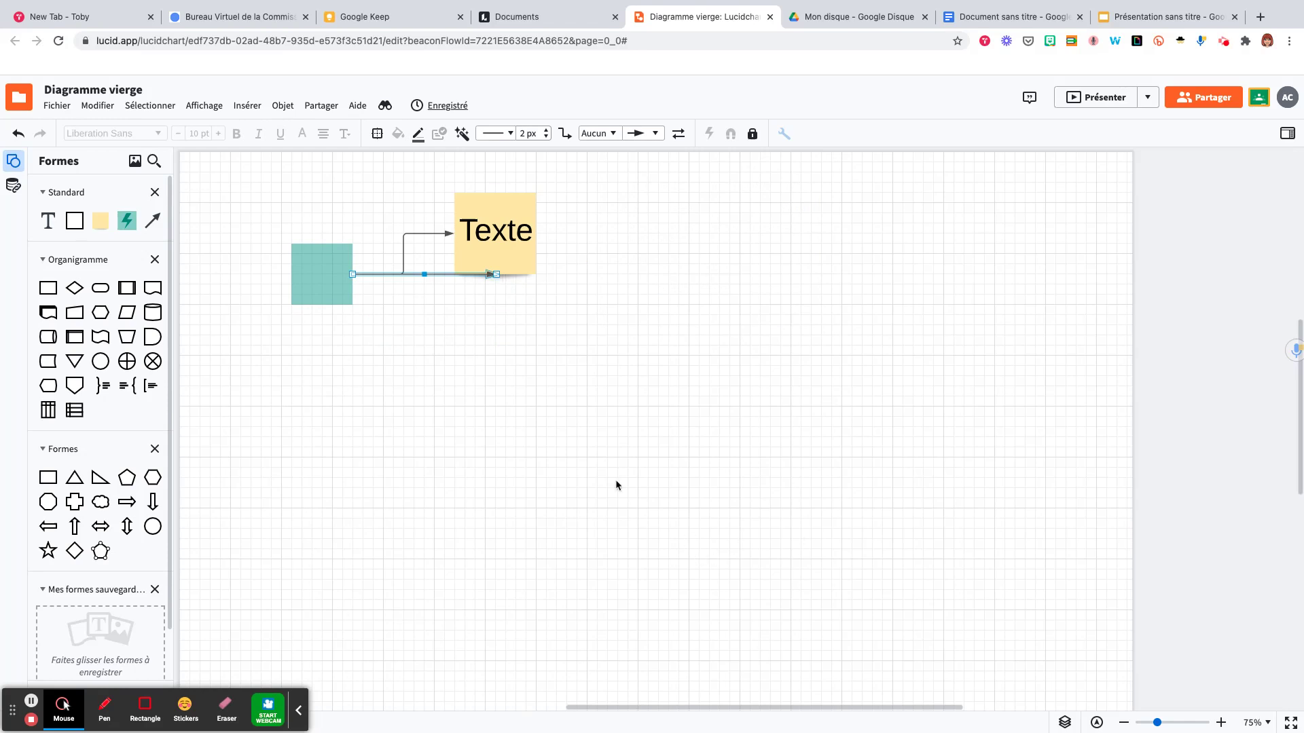
# Add a flowchart connector circle below the arrows and a triangle to the right of it on the page
pyautogui.scroll(-2, 79, 330)
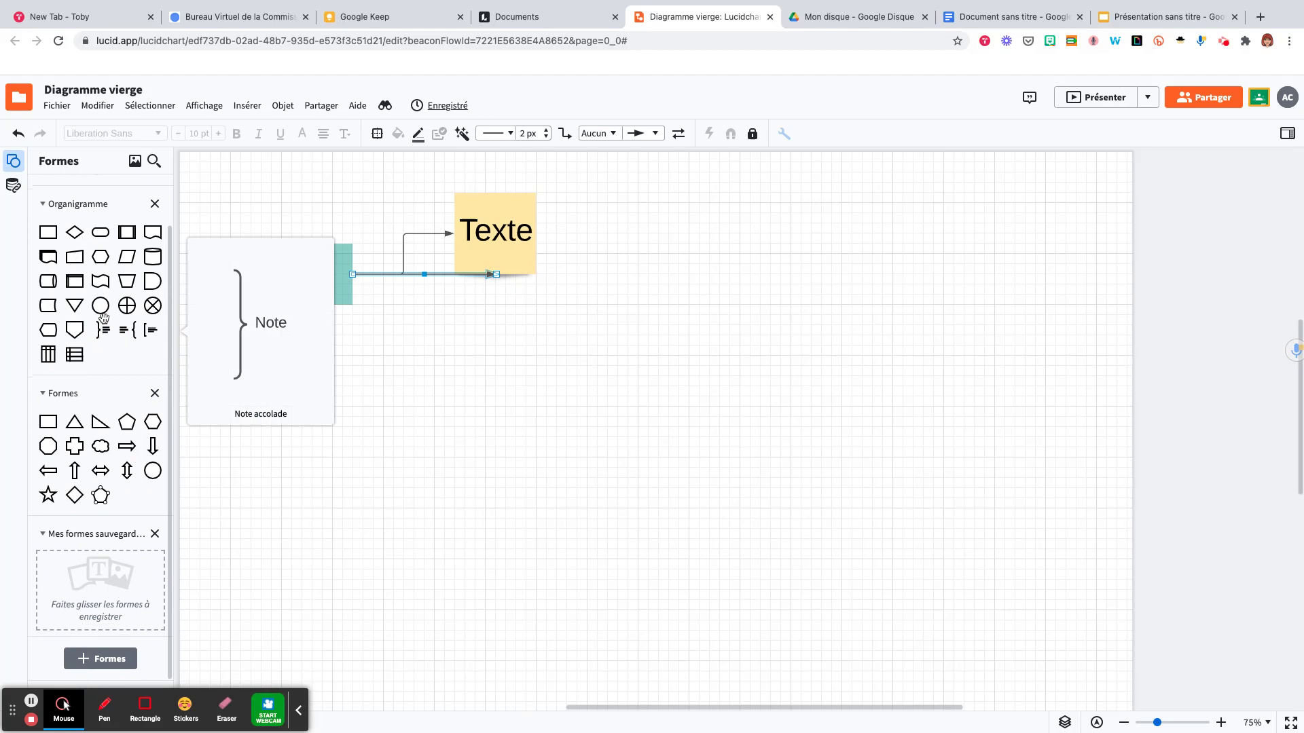
pyautogui.moveTo(102, 311); pyautogui.dragTo(433, 344)
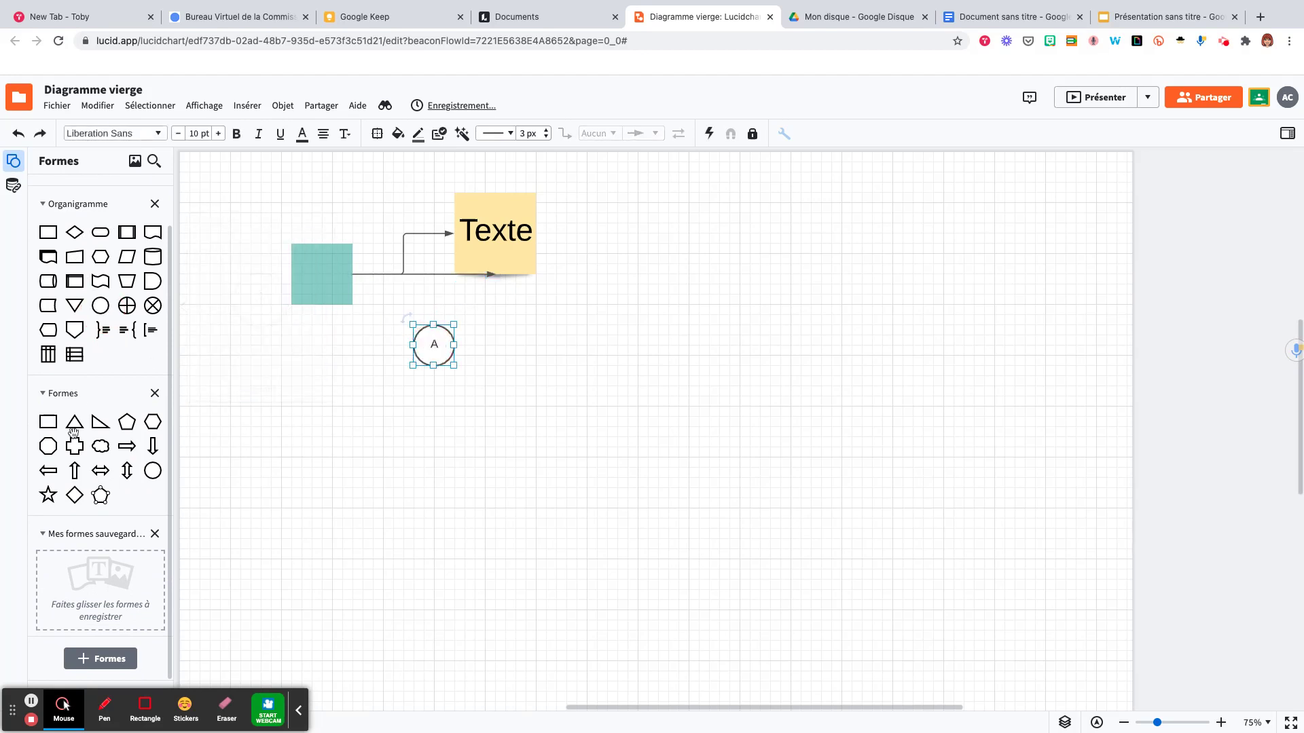
pyautogui.moveTo(76, 425); pyautogui.dragTo(779, 367)
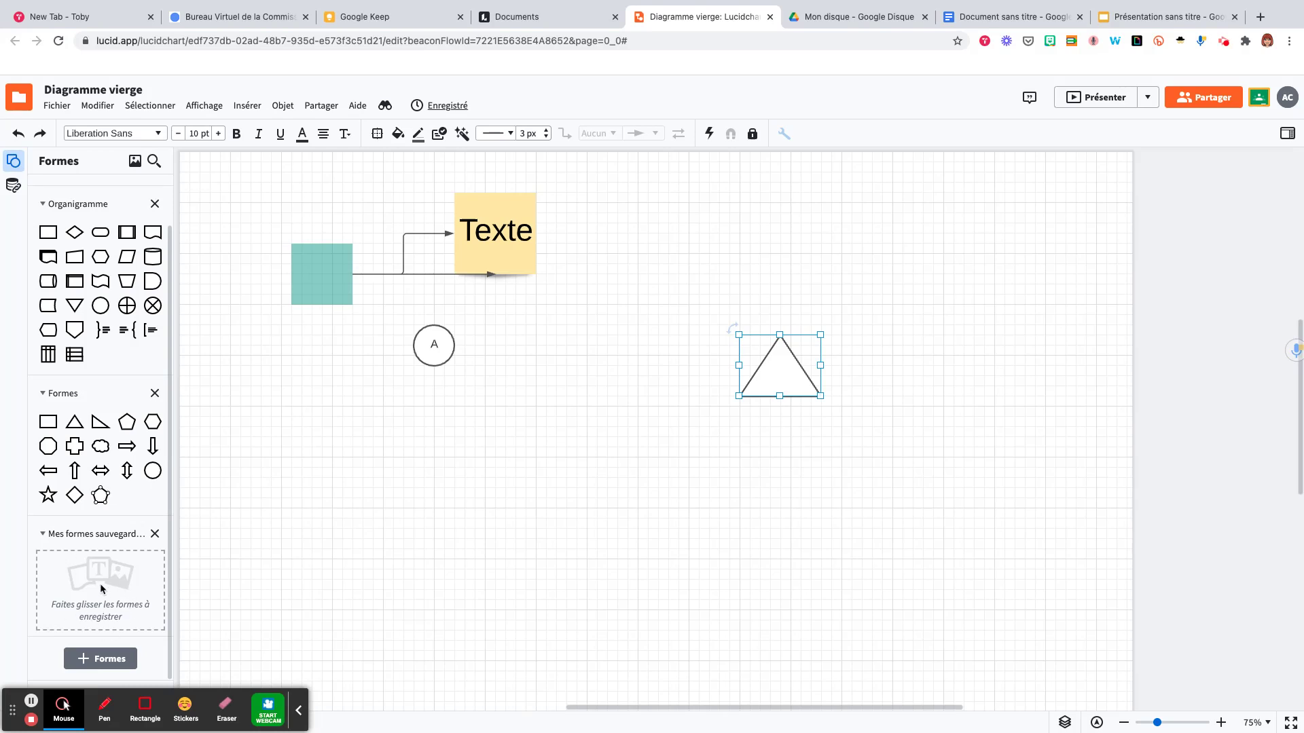
pyautogui.scroll(2, 100, 584)
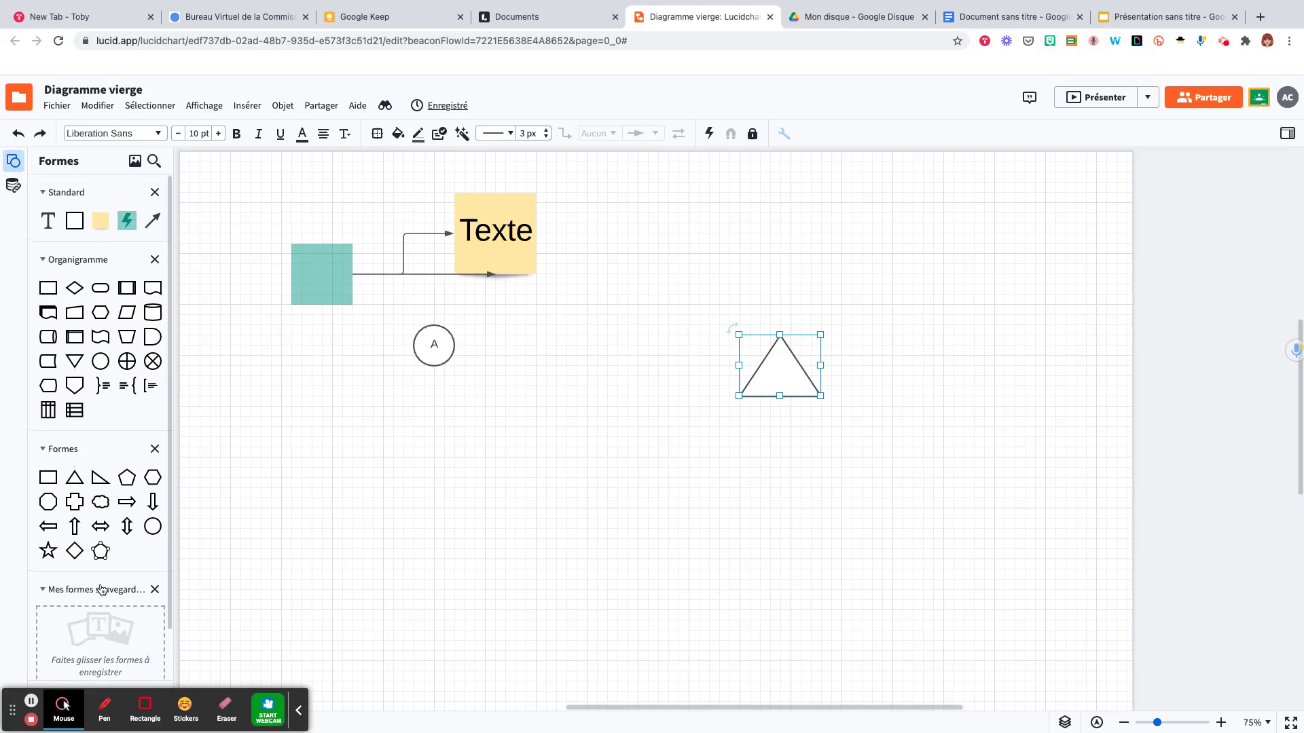
pyautogui.click(136, 164)
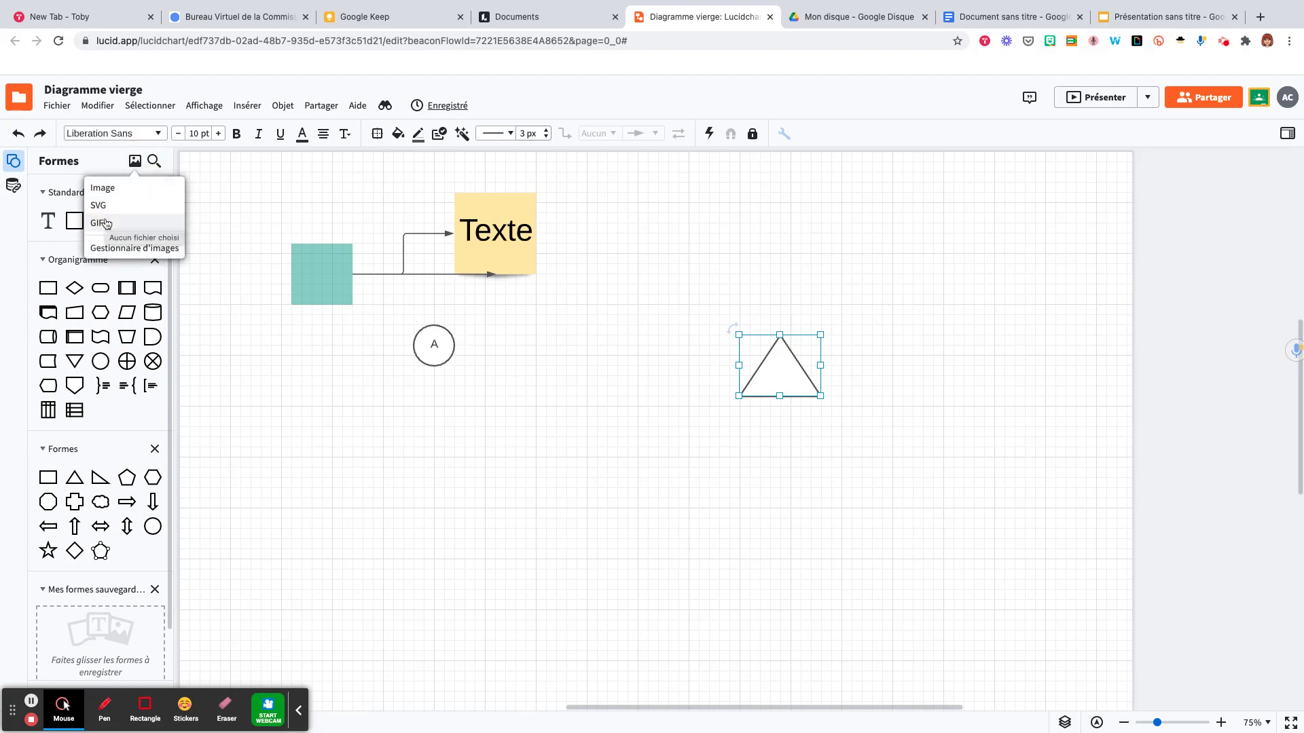
pyautogui.click(103, 188)
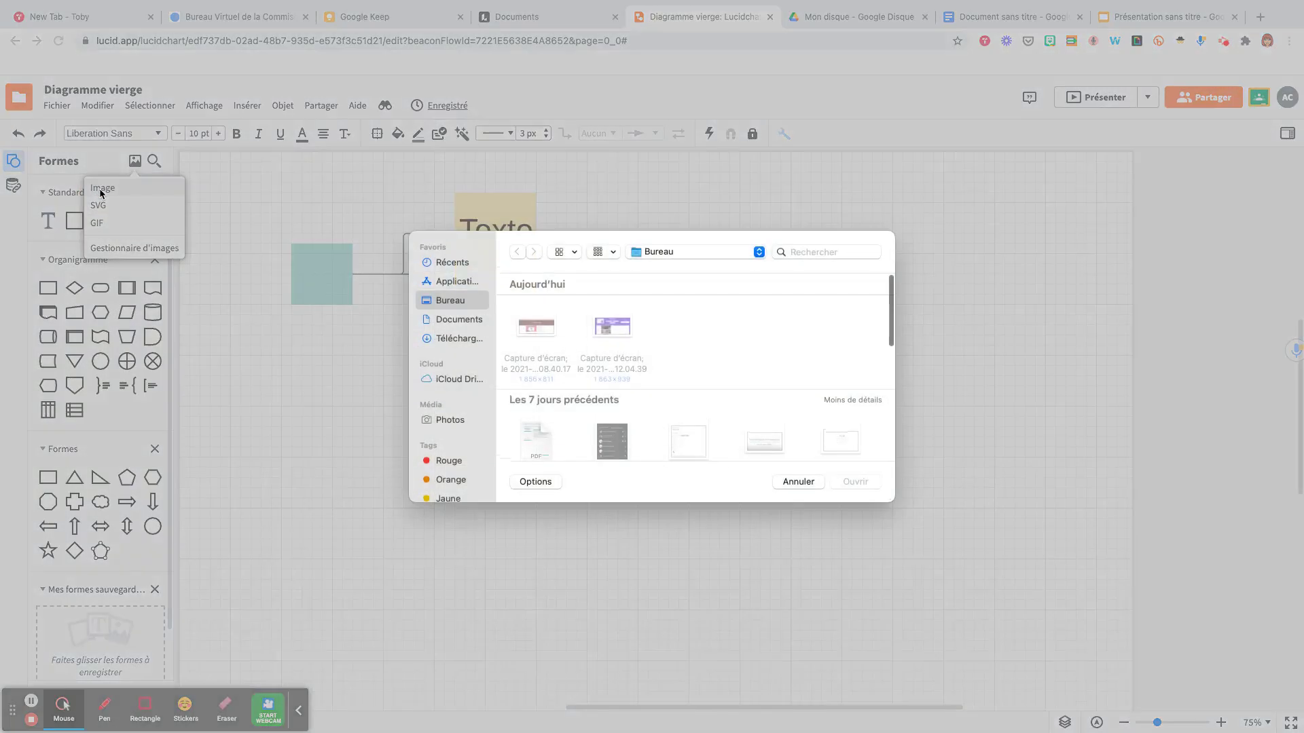
pyautogui.click(796, 482)
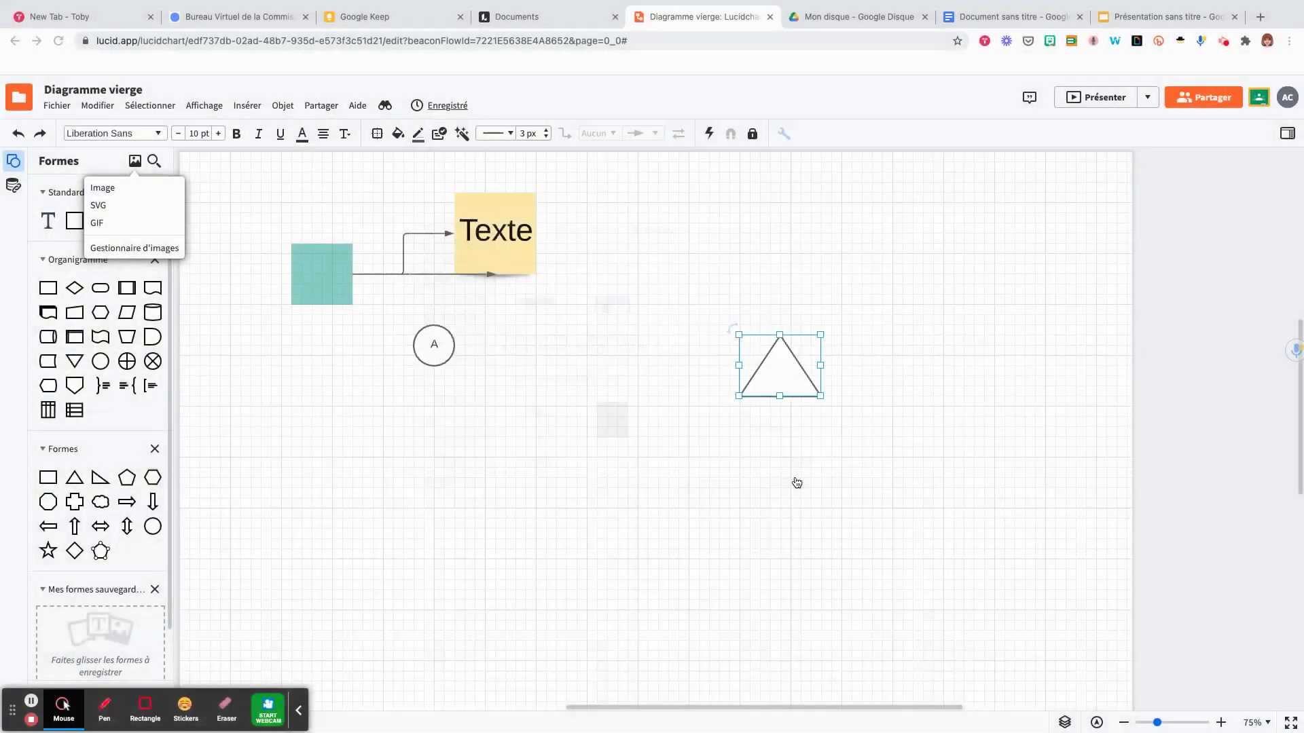
# Search the web images for "Chat" and place the cat photo with the blue background below the triangle
pyautogui.click(154, 163)
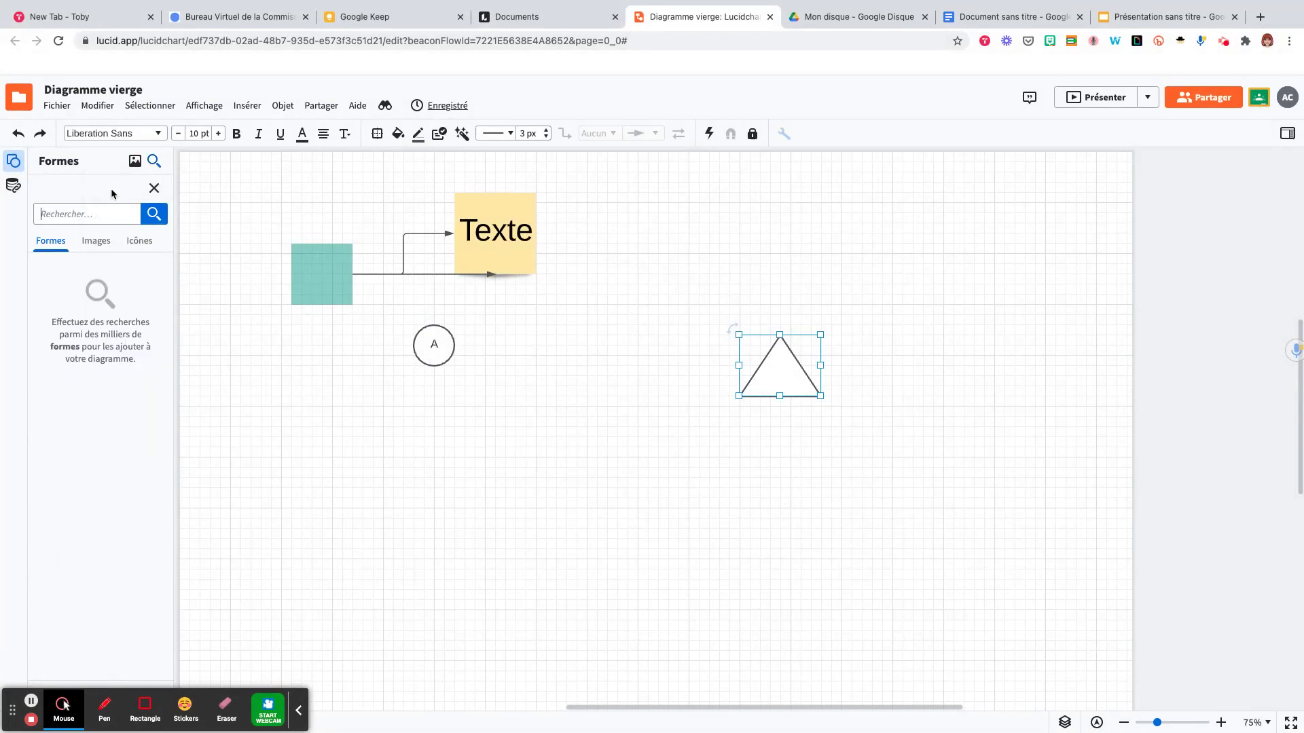
pyautogui.click(62, 218)
pyautogui.click(96, 241)
pyautogui.click(153, 241)
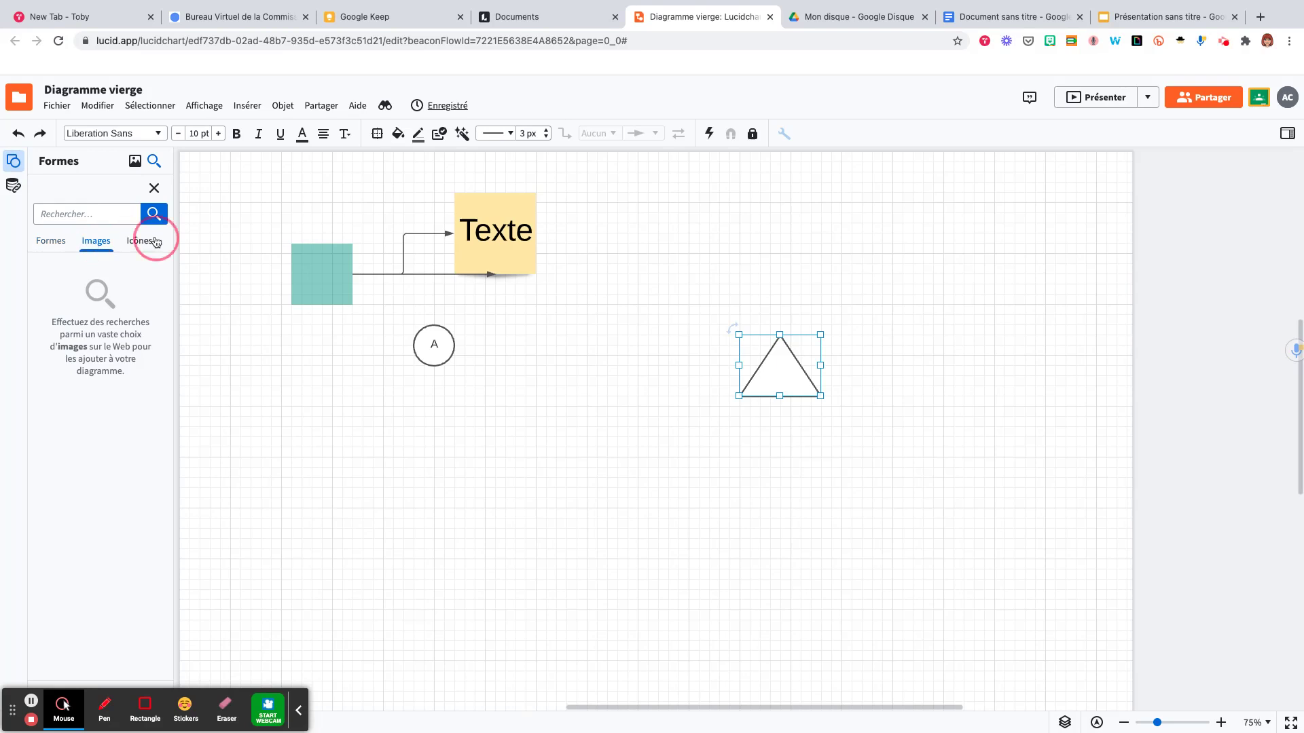
pyautogui.click(103, 242)
pyautogui.click(101, 215)
pyautogui.write('C')
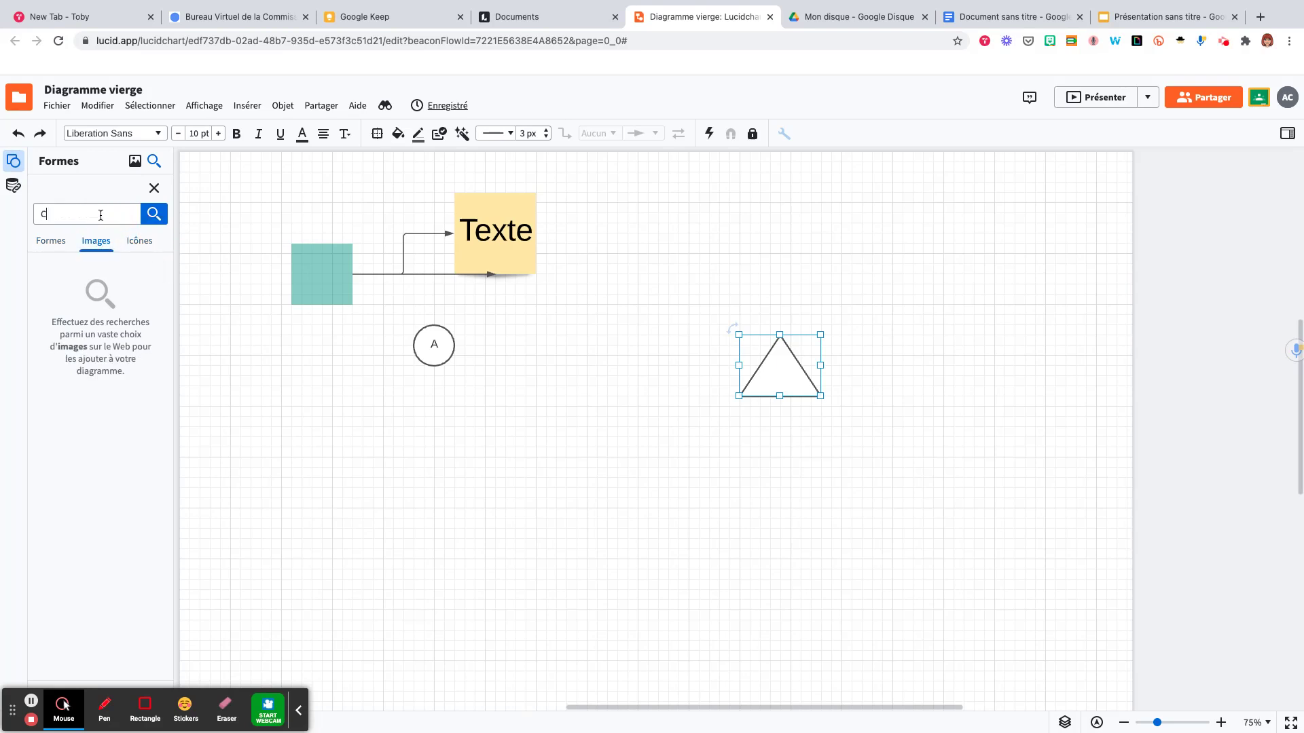
pyautogui.write('hart')
pyautogui.press('Return')
pyautogui.moveTo(85, 284); pyautogui.dragTo(875, 520)
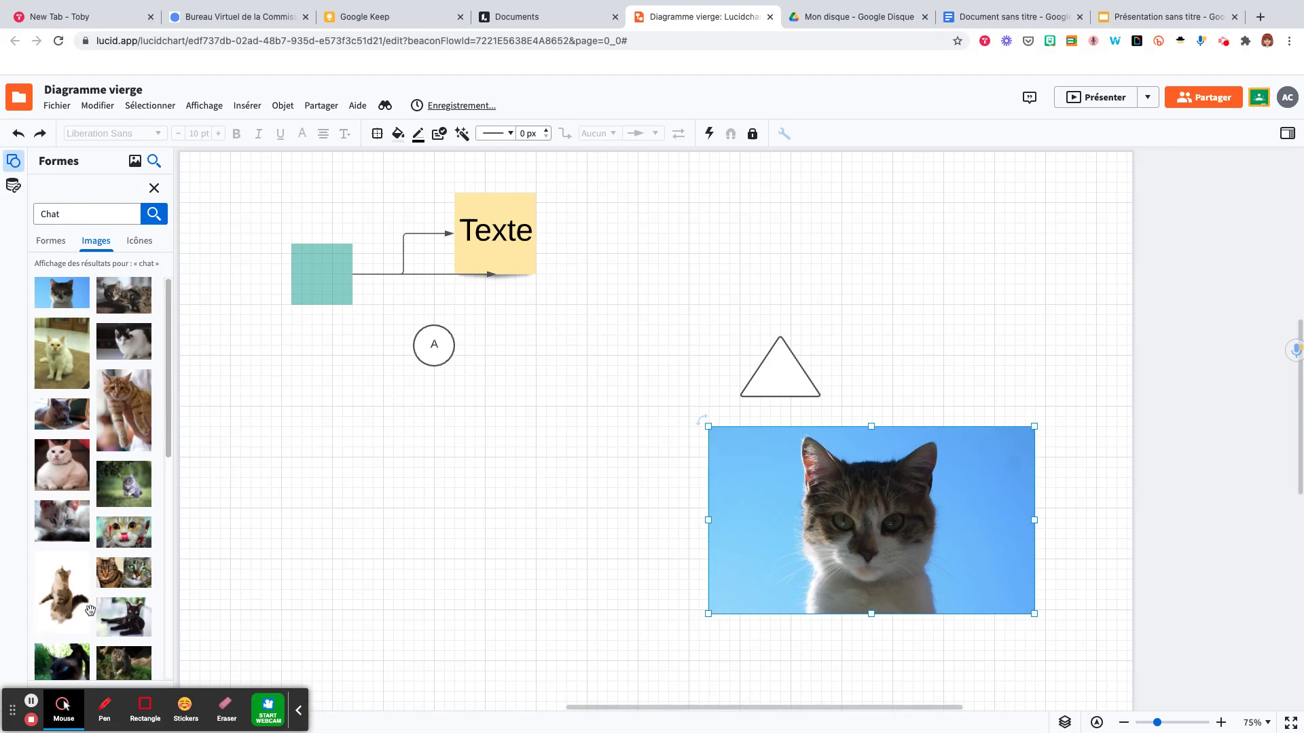
# Enlarge the cat image from its lower-left corner to about 13.25 cm wide by 7.62 cm high
pyautogui.scroll(-5, 89, 611)
pyautogui.scroll(-3, 461, 581)
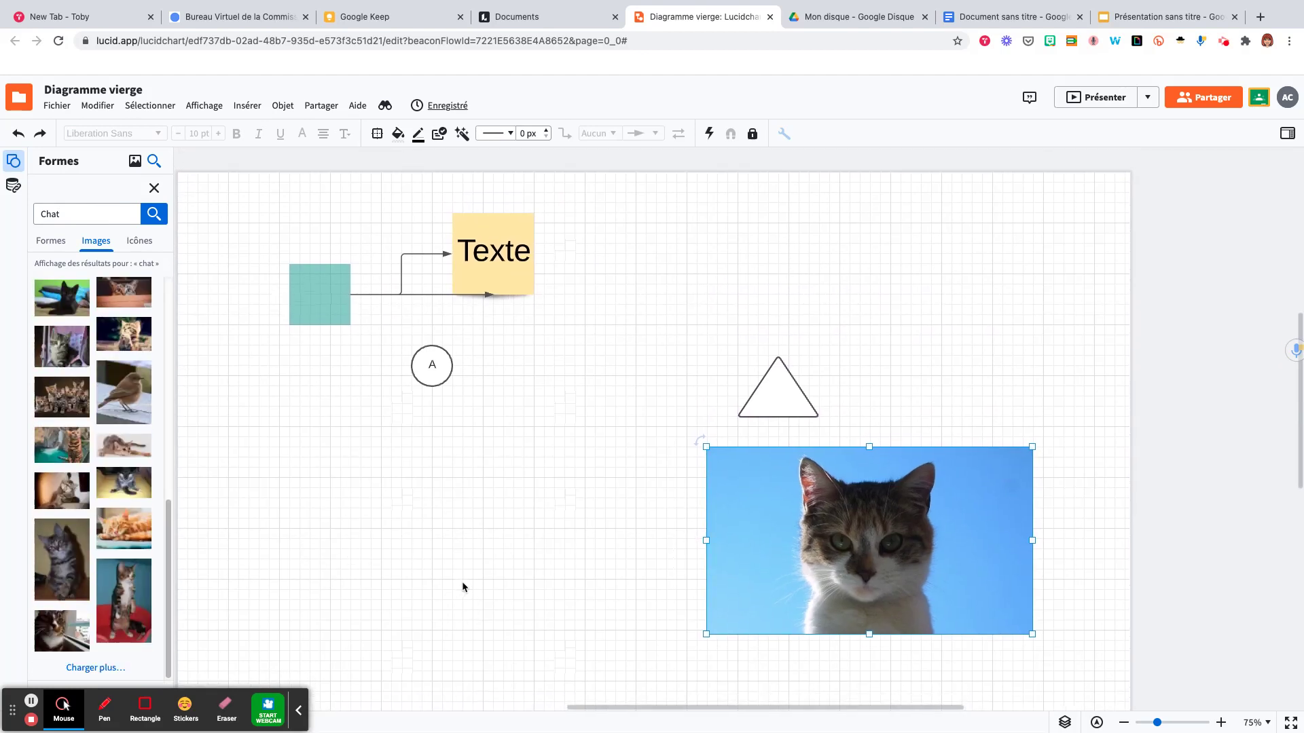
pyautogui.moveTo(716, 569); pyautogui.dragTo(726, 623)
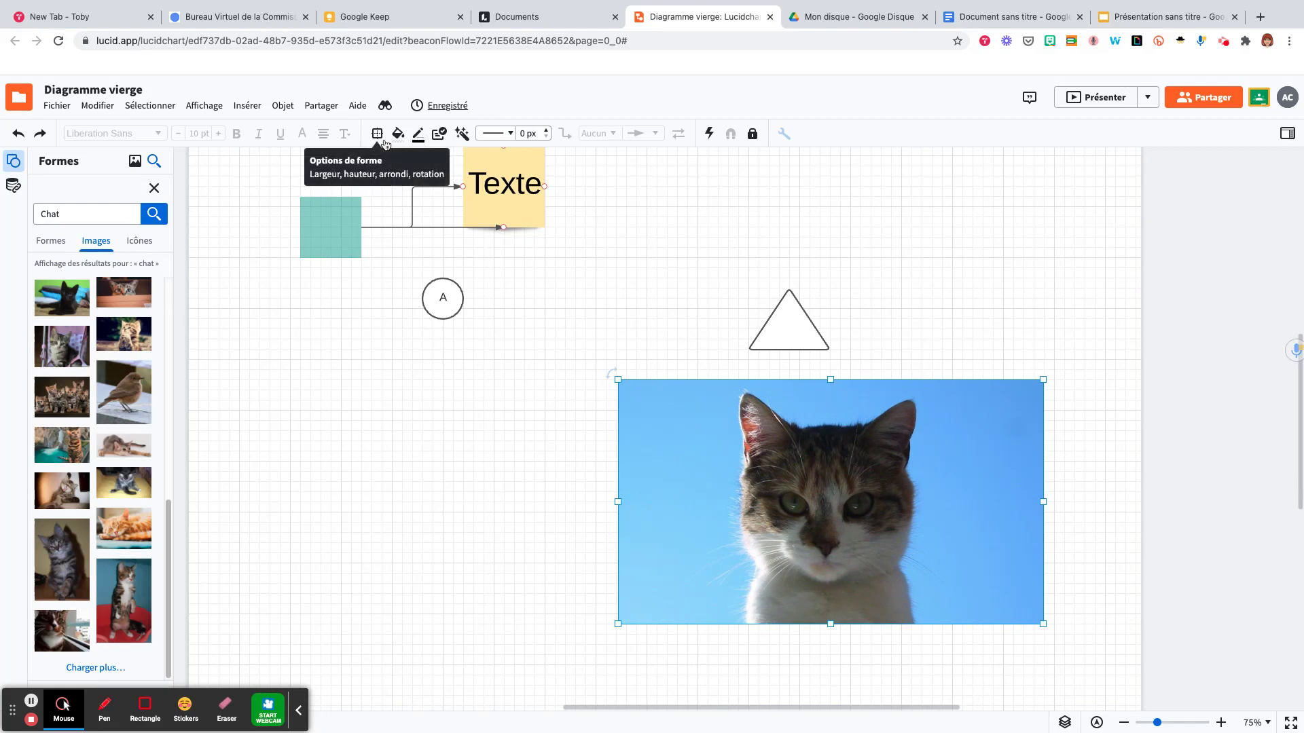
# Examine the cat image's shape, shadow, line and icon formatting options
pyautogui.click(382, 139)
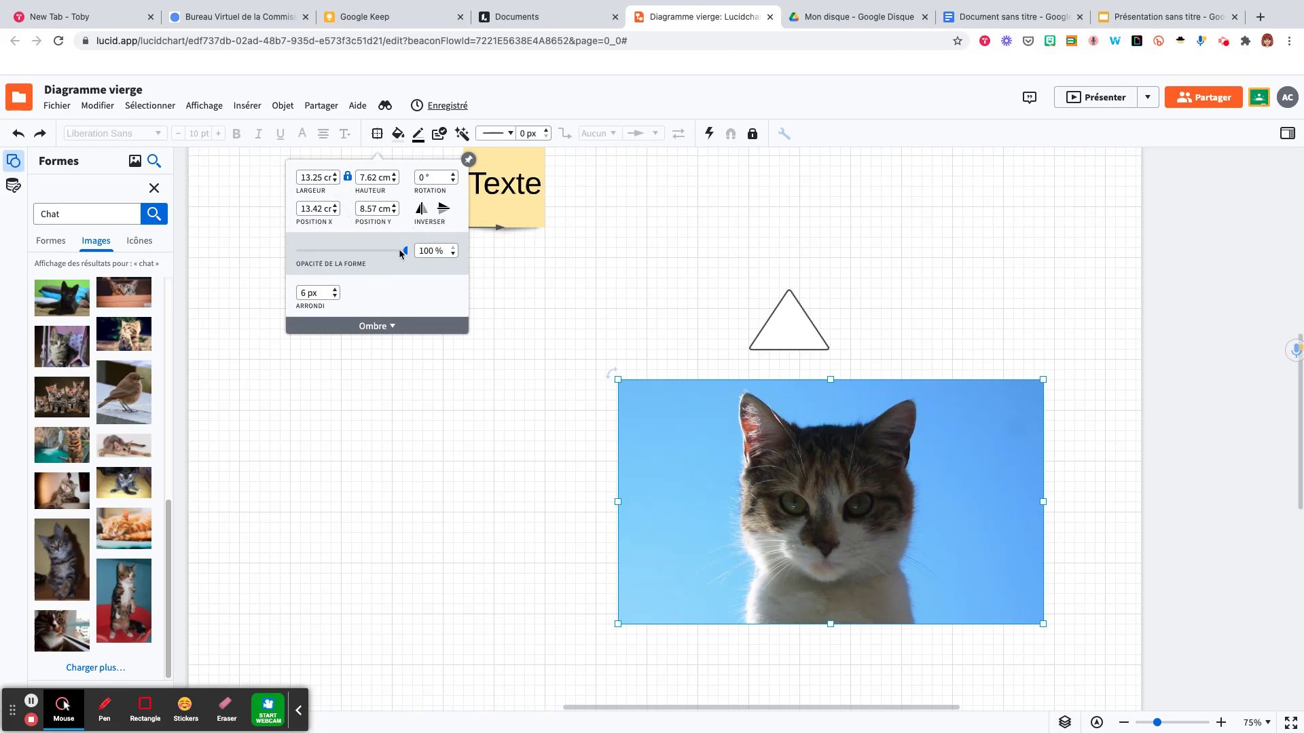
pyautogui.click(388, 326)
pyautogui.click(415, 137)
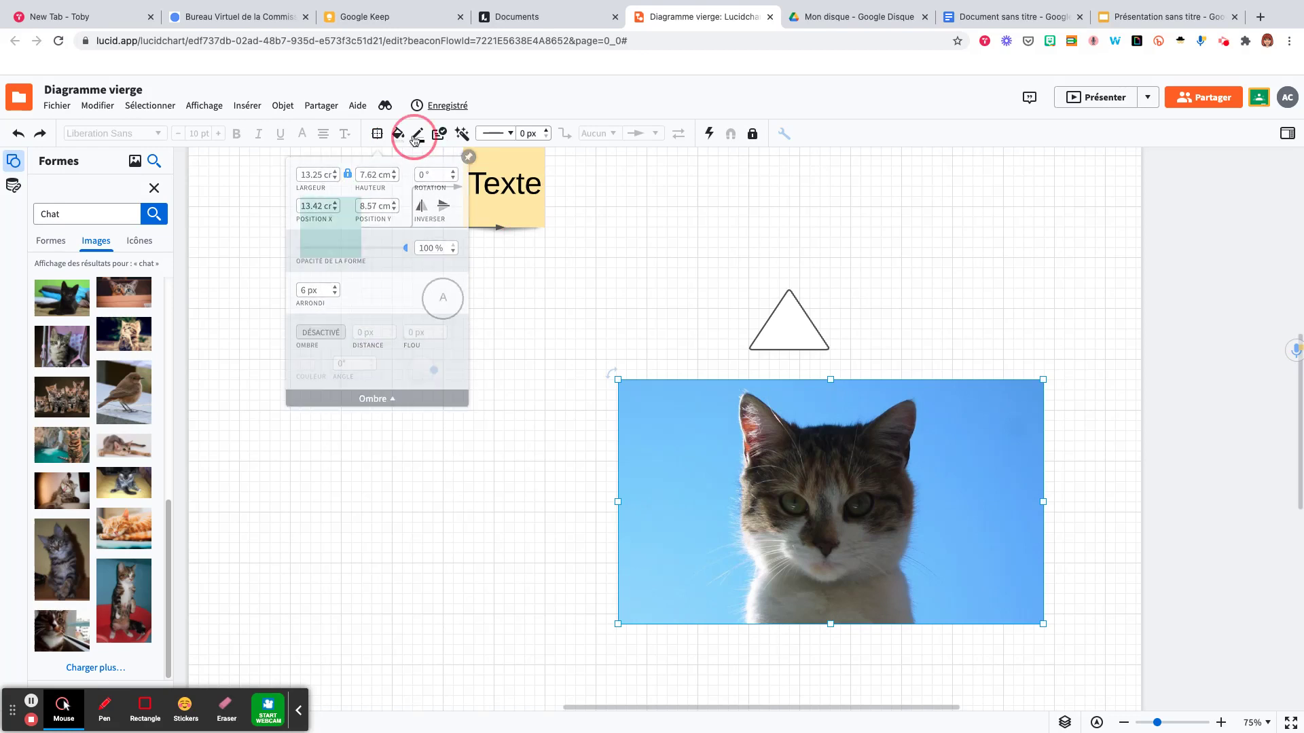
pyautogui.click(433, 138)
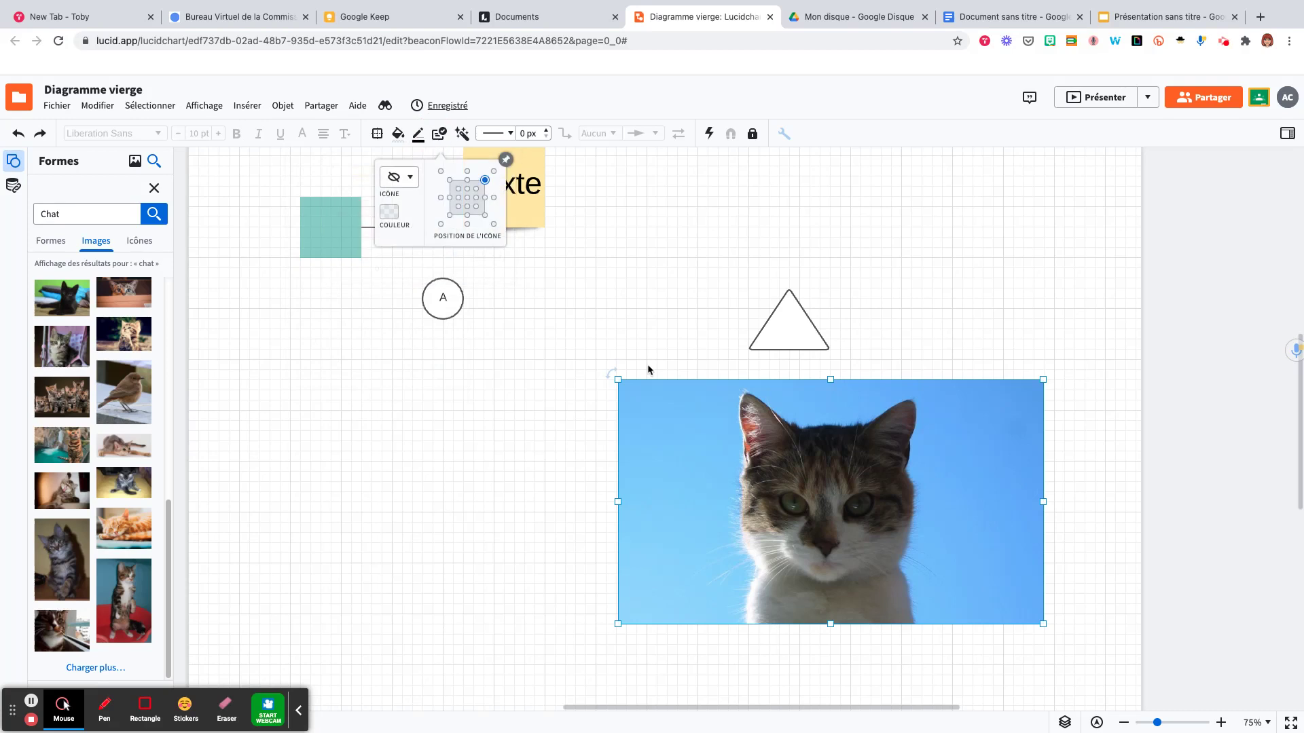
# Look through the items that can be inserted in the diagram and view the comments pane
pyautogui.click(657, 434)
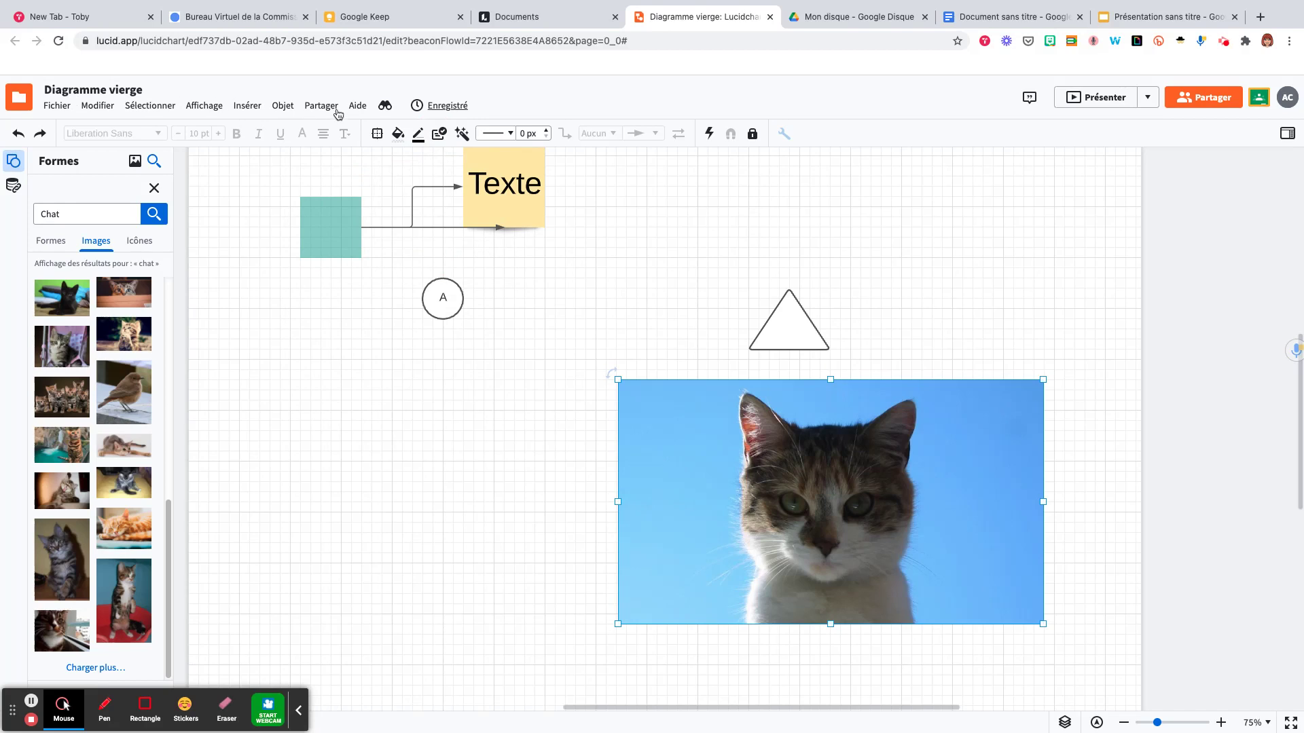
pyautogui.click(258, 107)
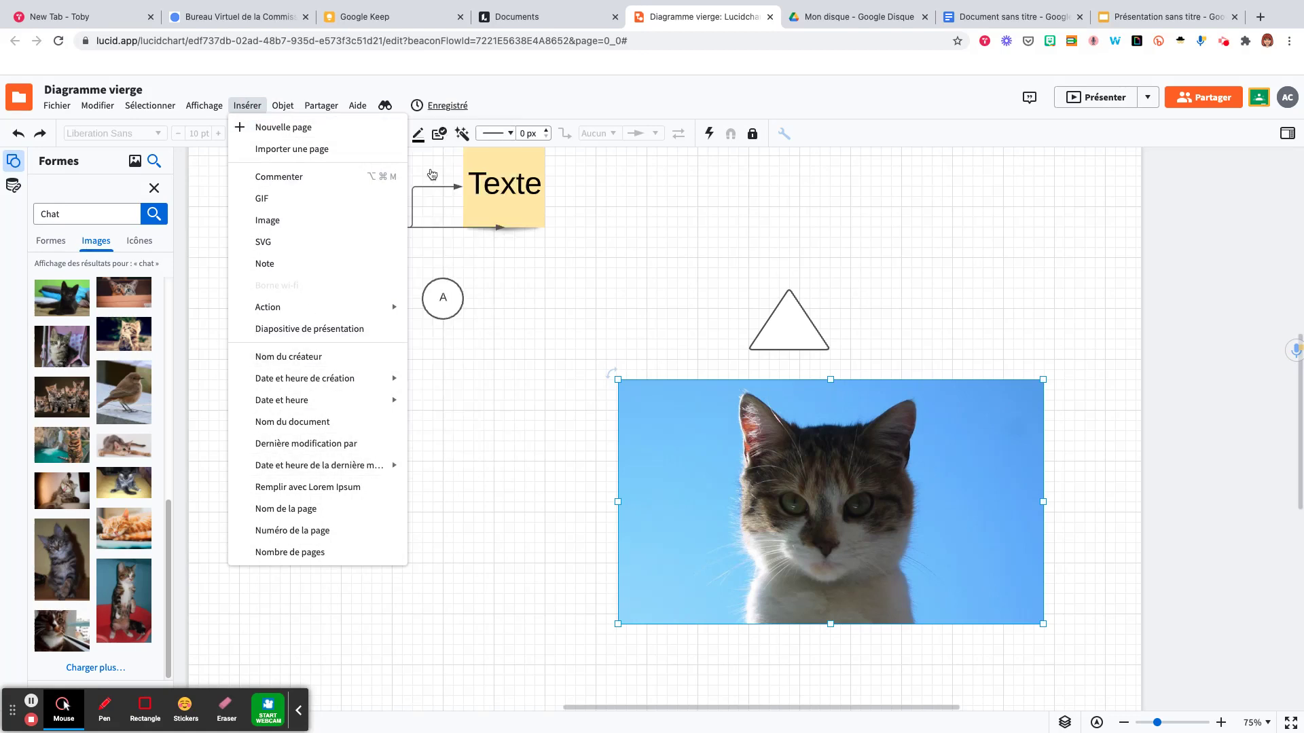
pyautogui.click(675, 102)
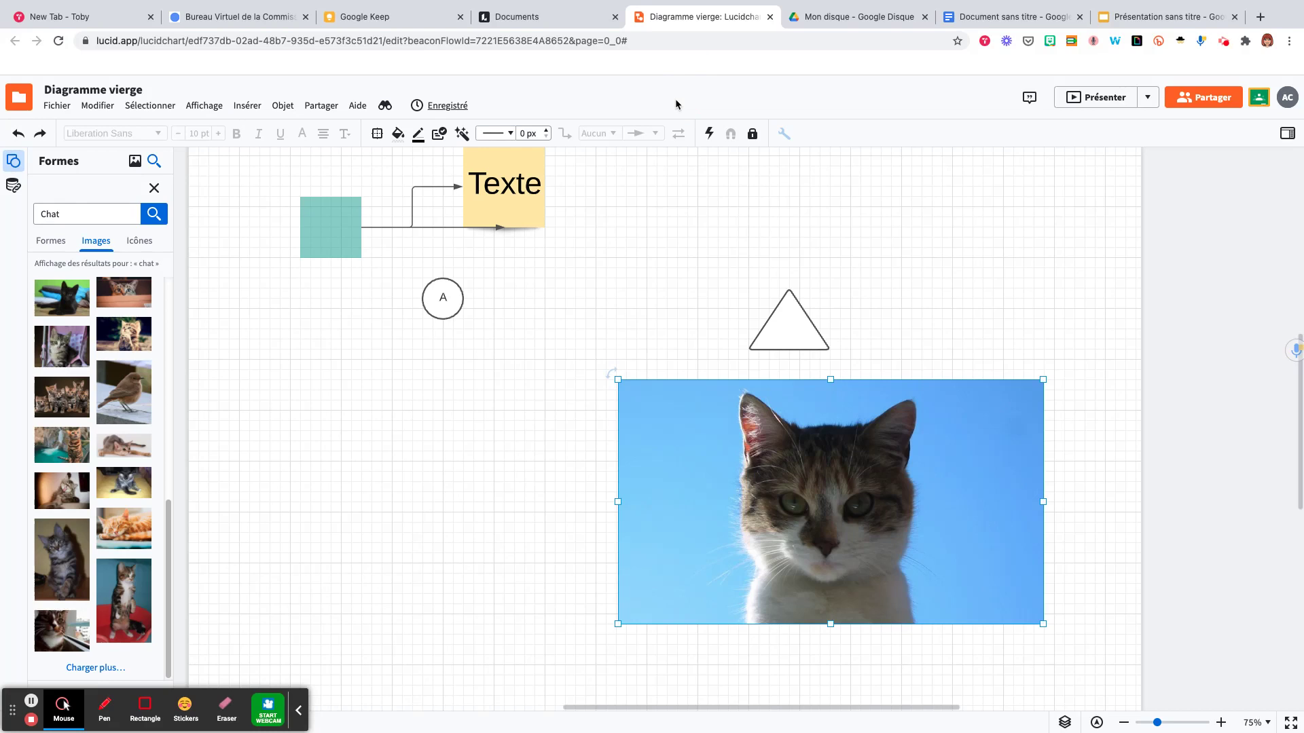
pyautogui.click(1031, 107)
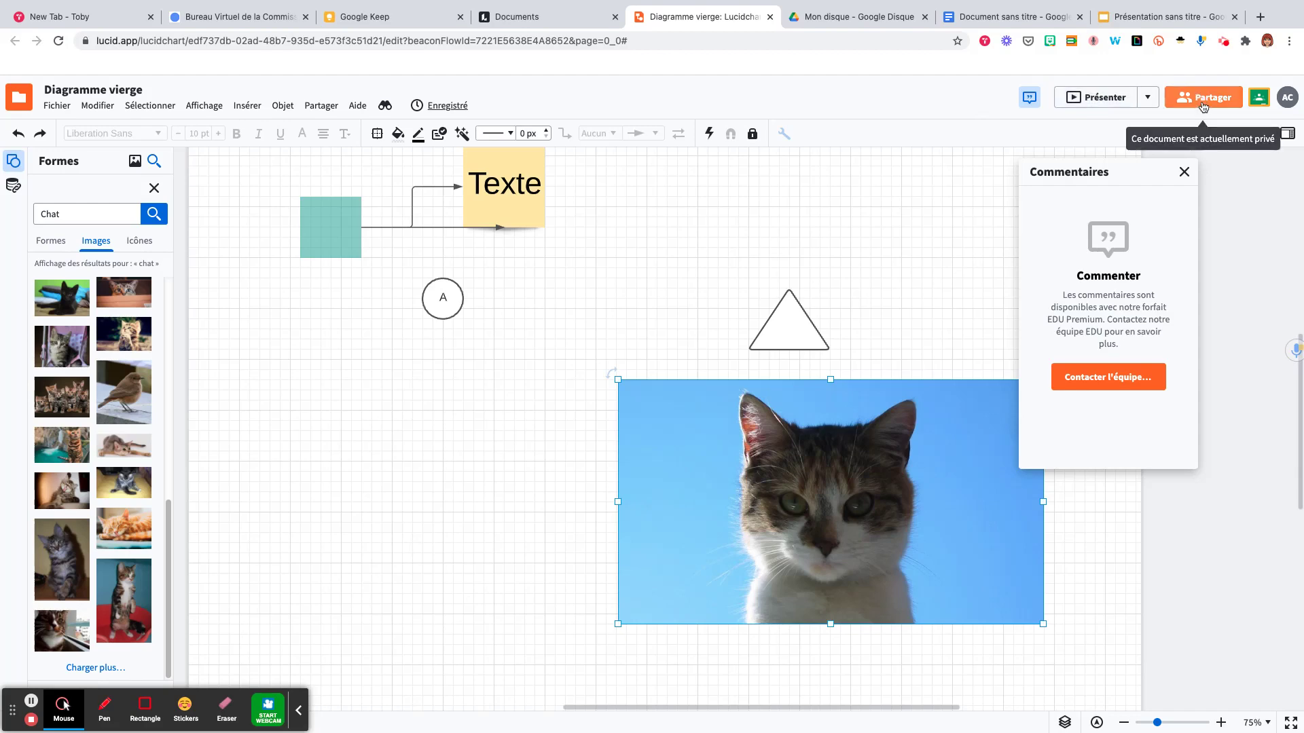
pyautogui.click(1185, 173)
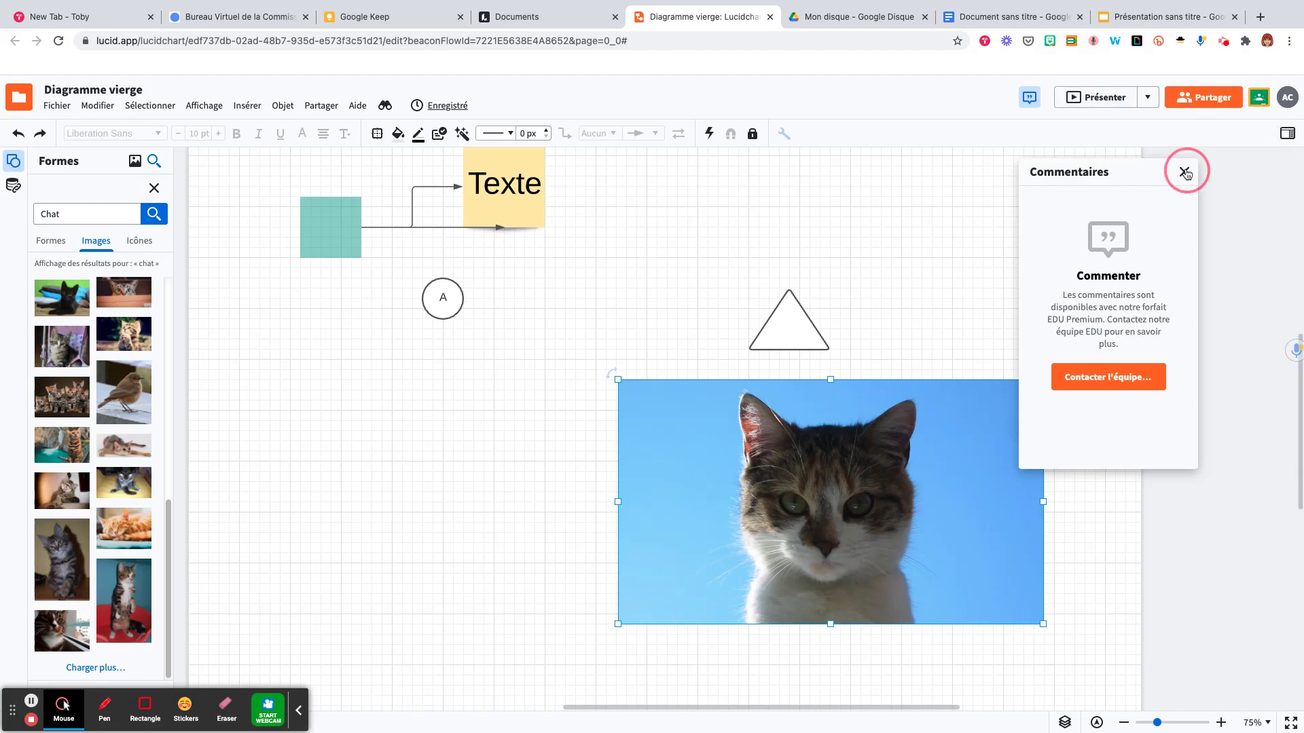
# Open sharing for the document, keeping the name "Diagramme vierge", and try out the collaborator field with "f"
pyautogui.click(1199, 100)
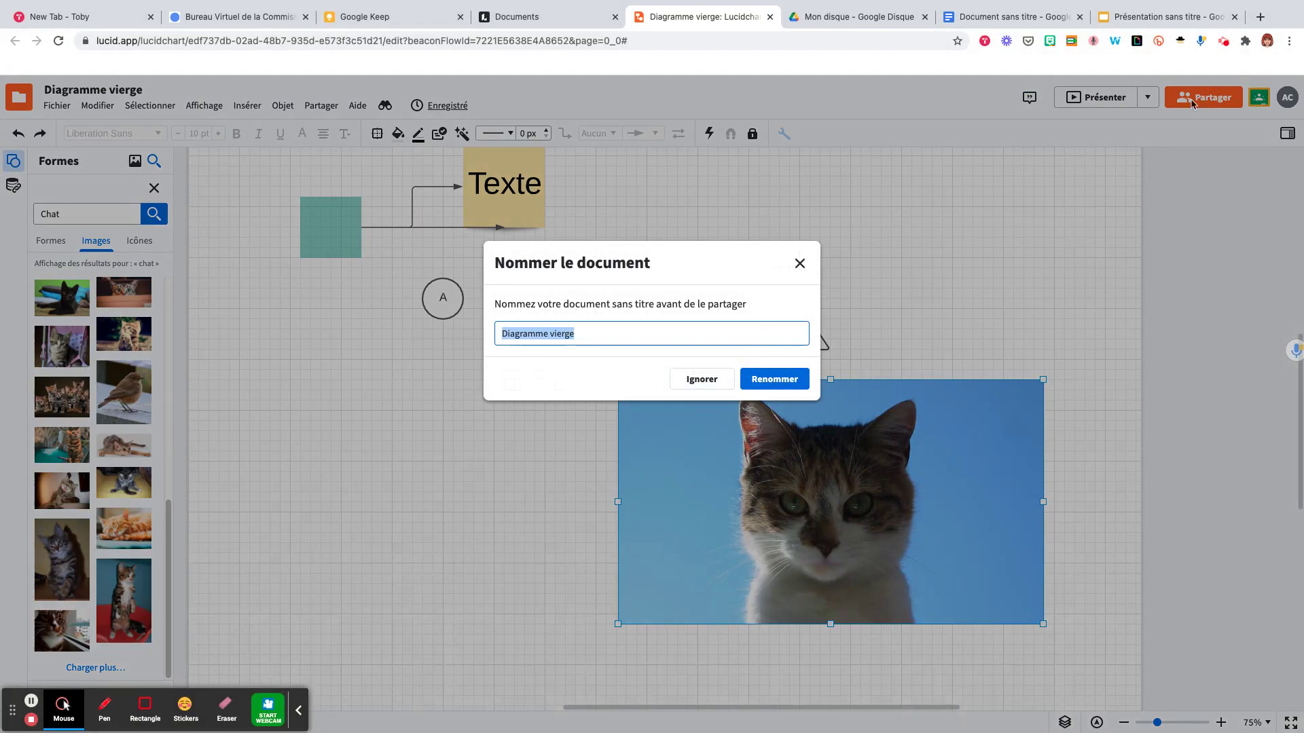
pyautogui.click(788, 381)
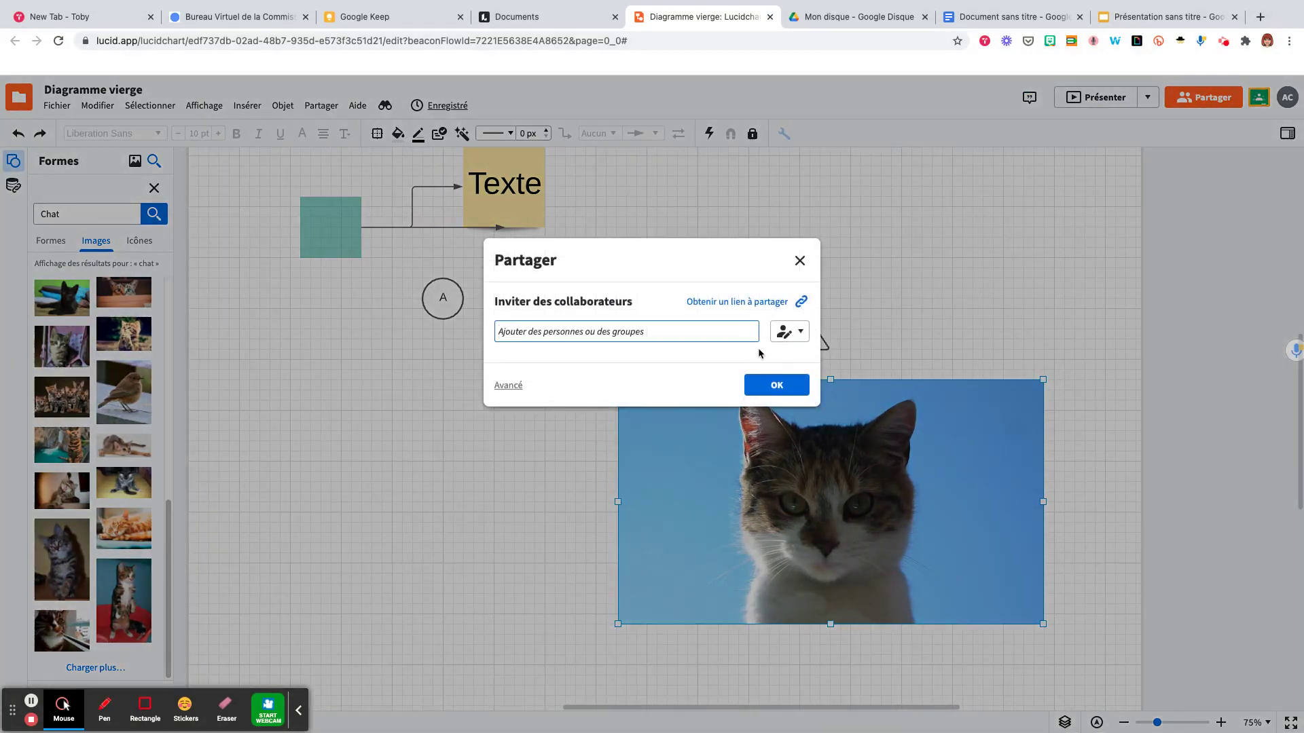
pyautogui.click(572, 333)
pyautogui.write('f')
pyautogui.click(569, 364)
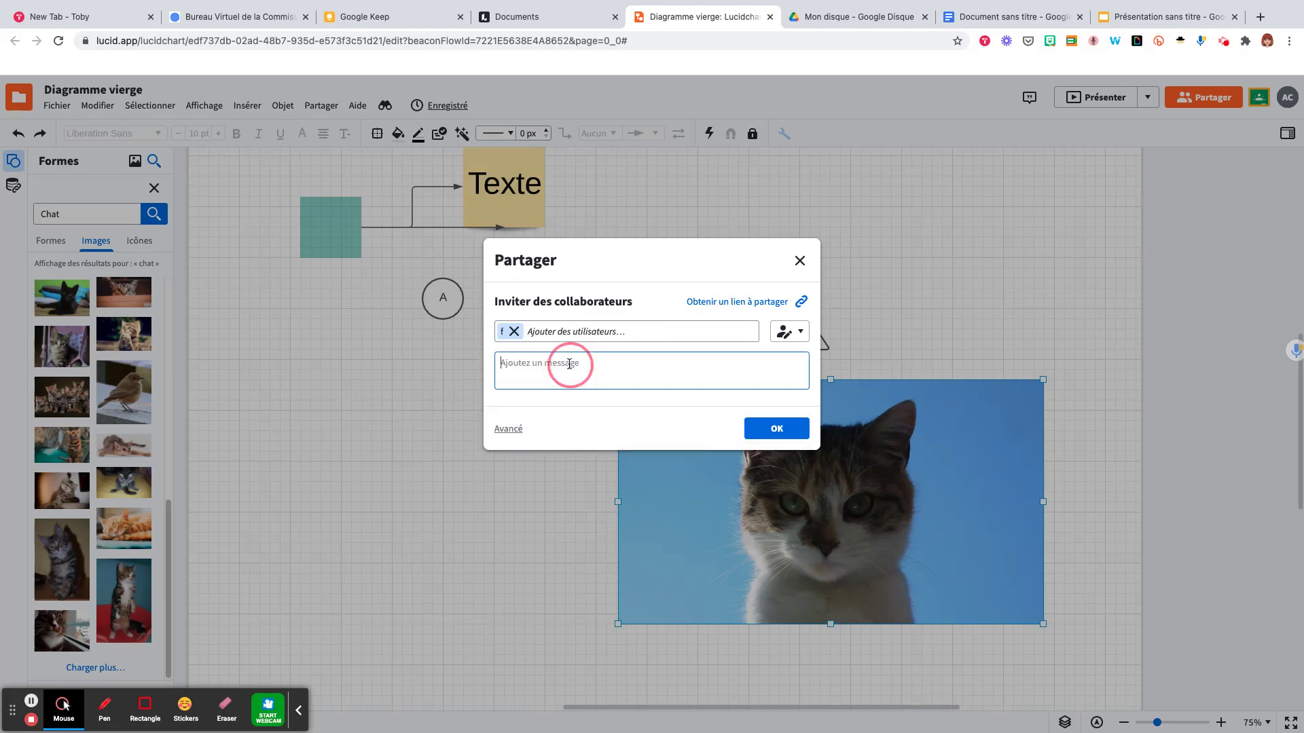
pyautogui.click(514, 332)
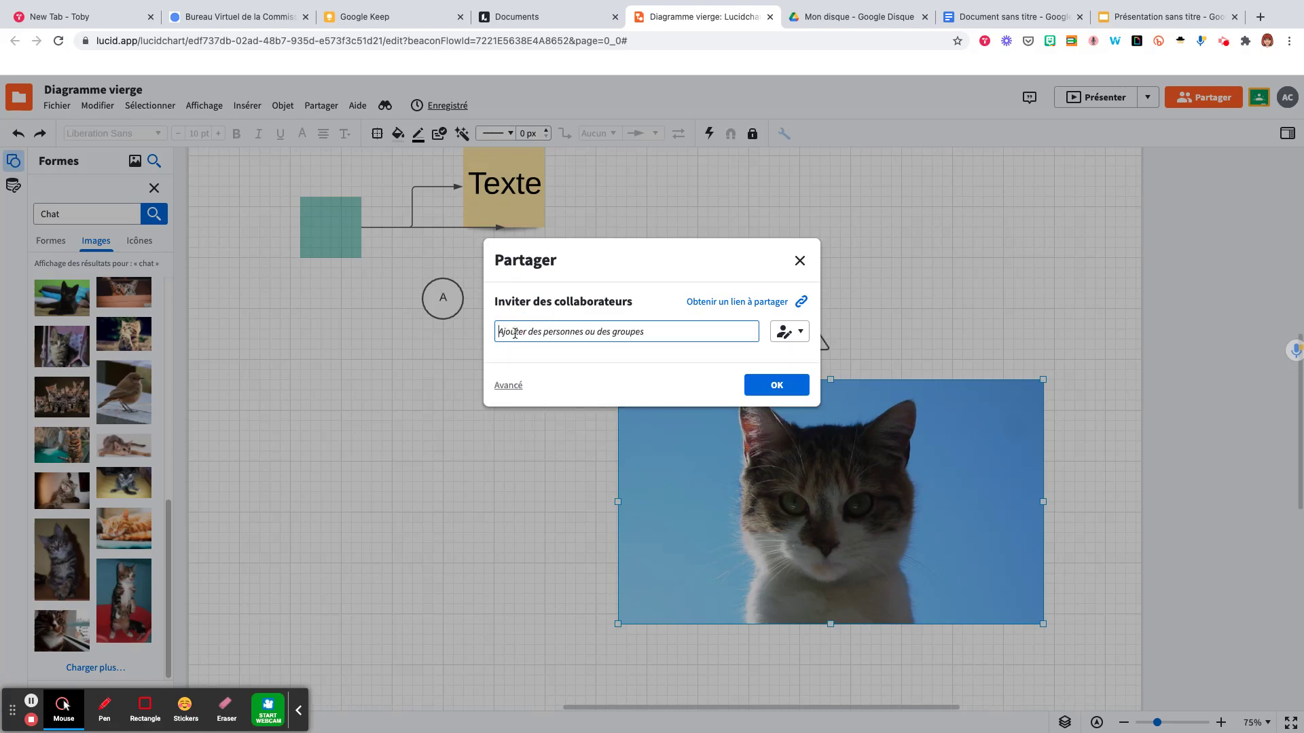
# Review the collaborator permission levels and copy a sharing link with the "Modifier et partager" permission
pyautogui.click(803, 333)
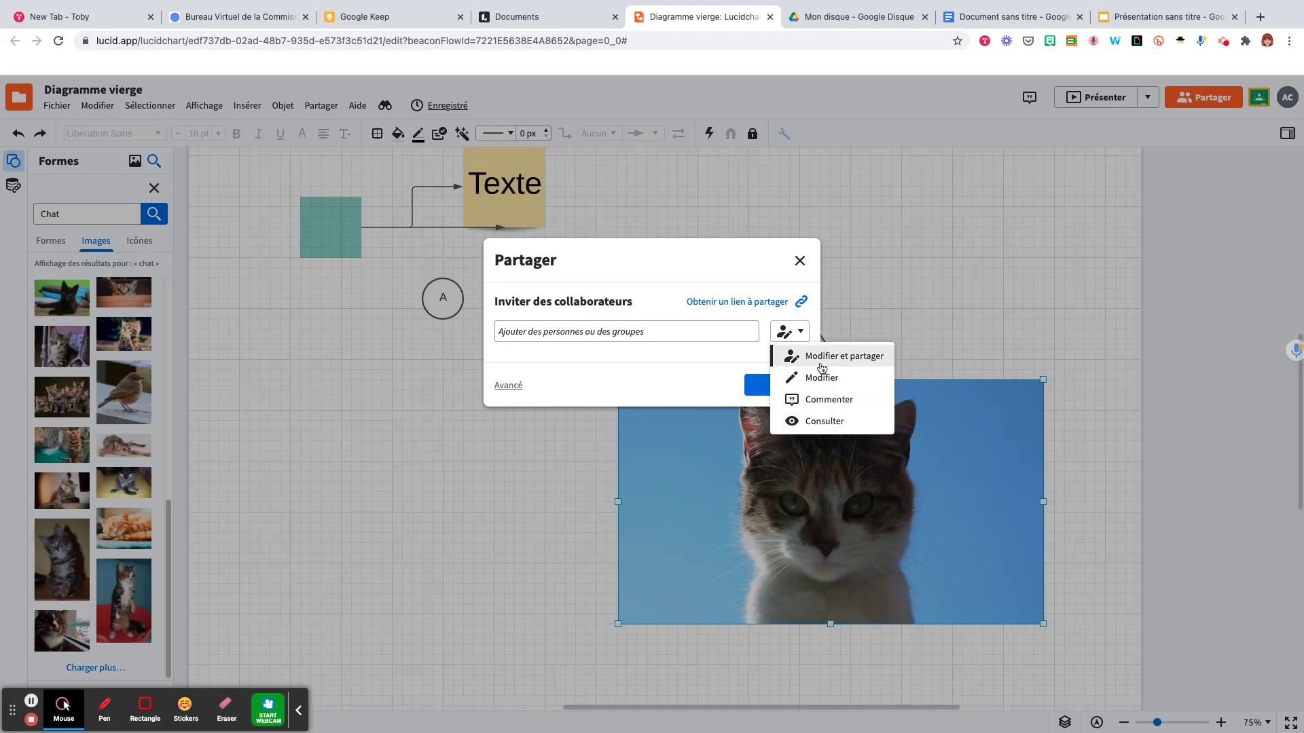
pyautogui.click(669, 380)
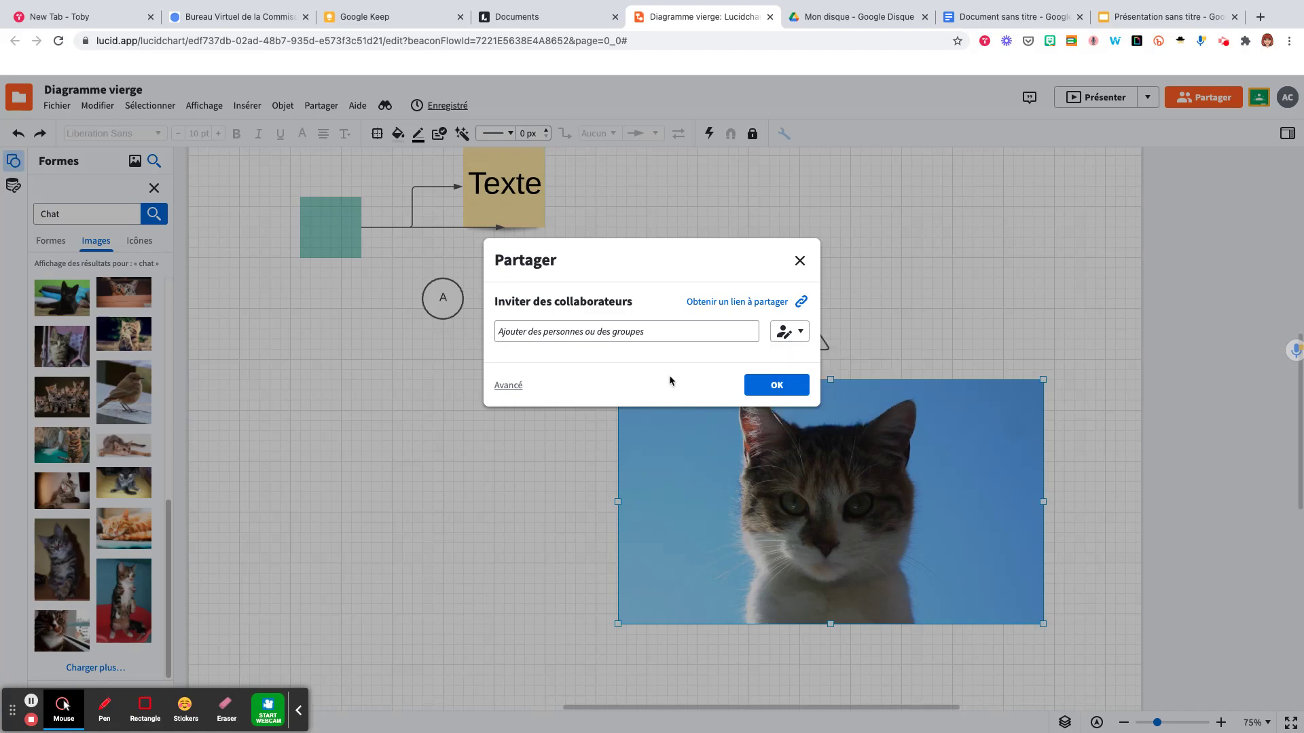
pyautogui.click(801, 304)
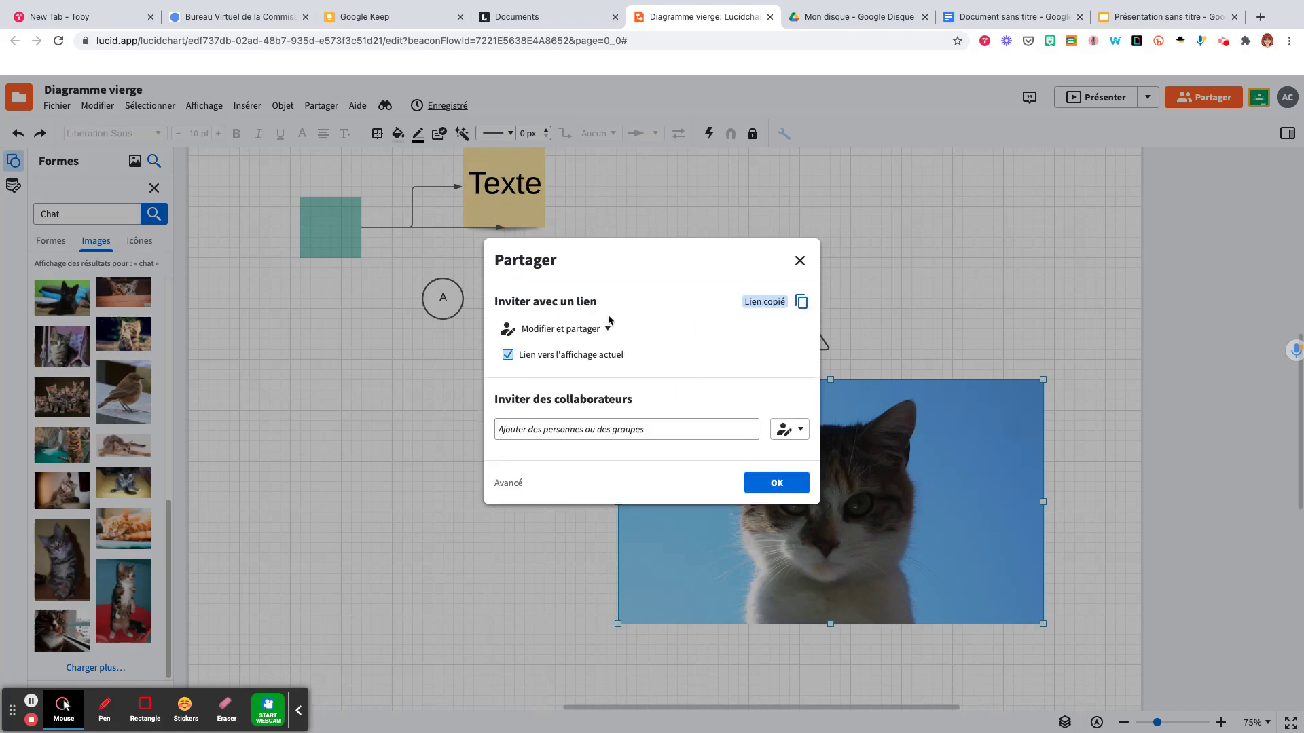
pyautogui.click(801, 304)
pyautogui.click(800, 261)
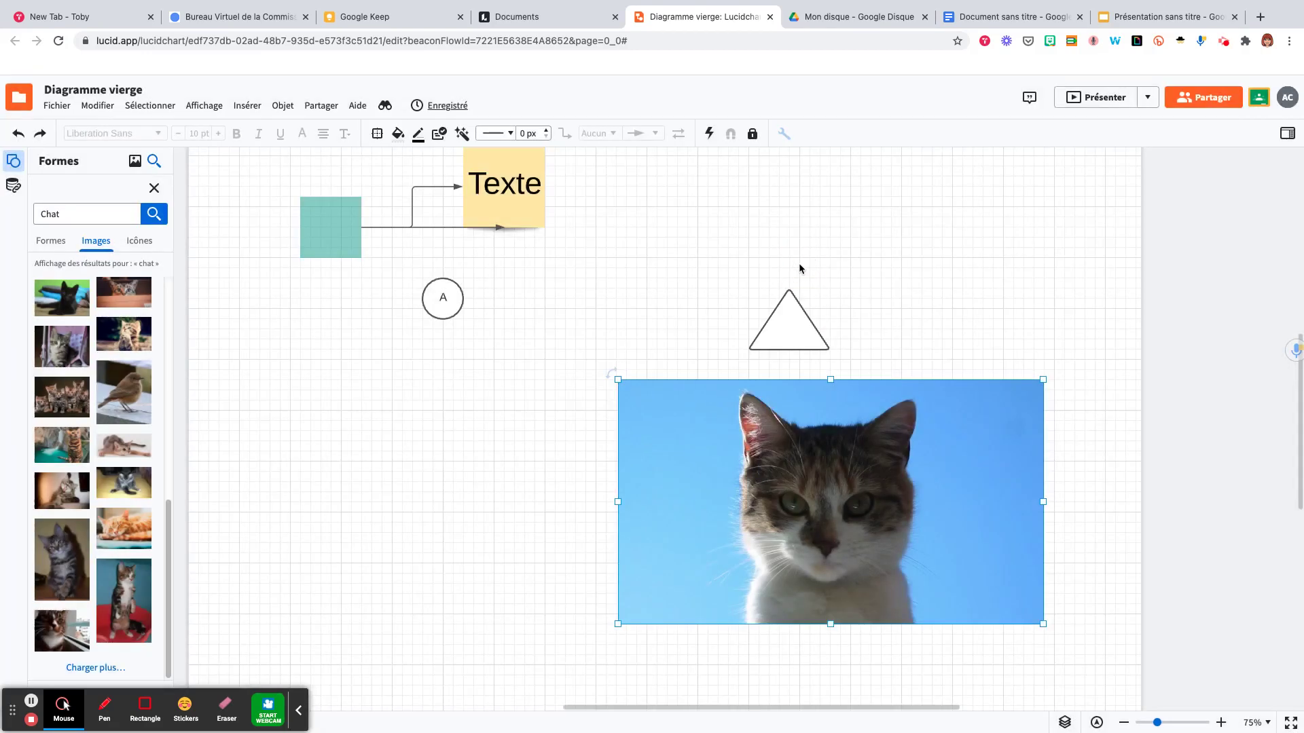
# Check the Google Classroom sharing option for the diagram
pyautogui.click(1258, 101)
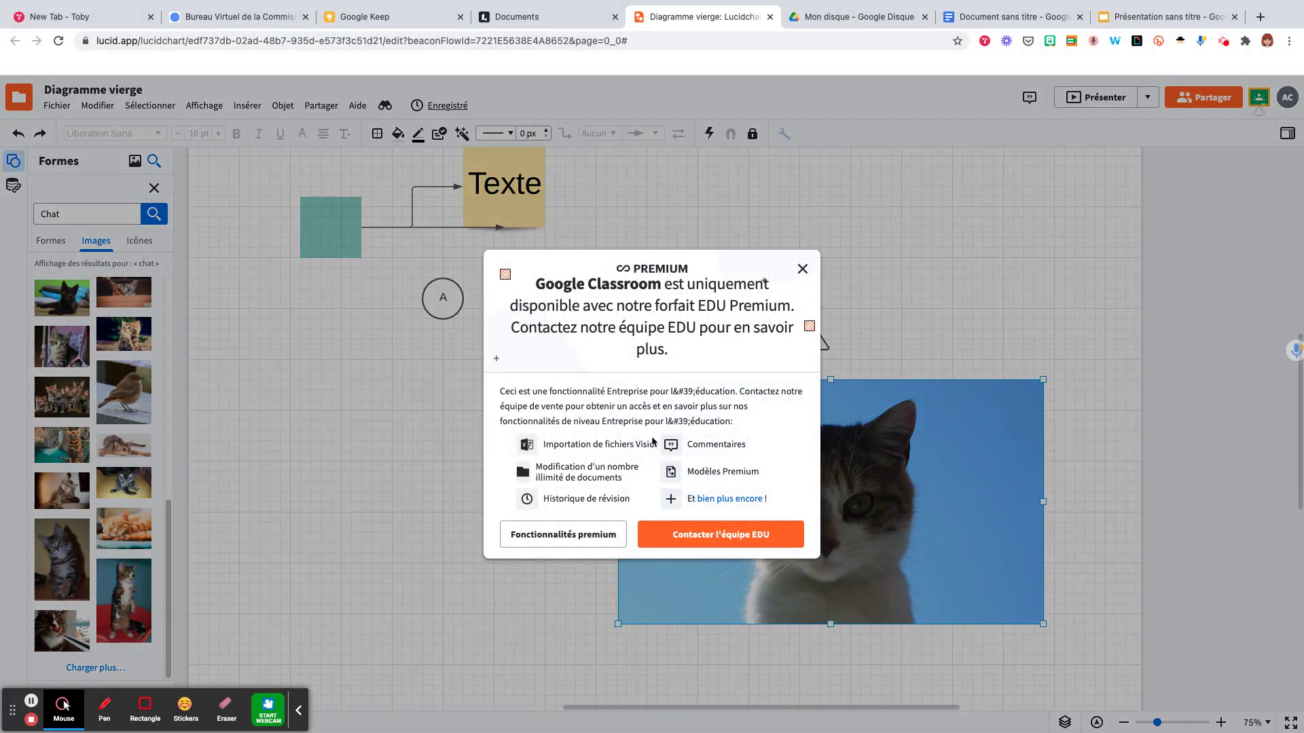
pyautogui.click(802, 269)
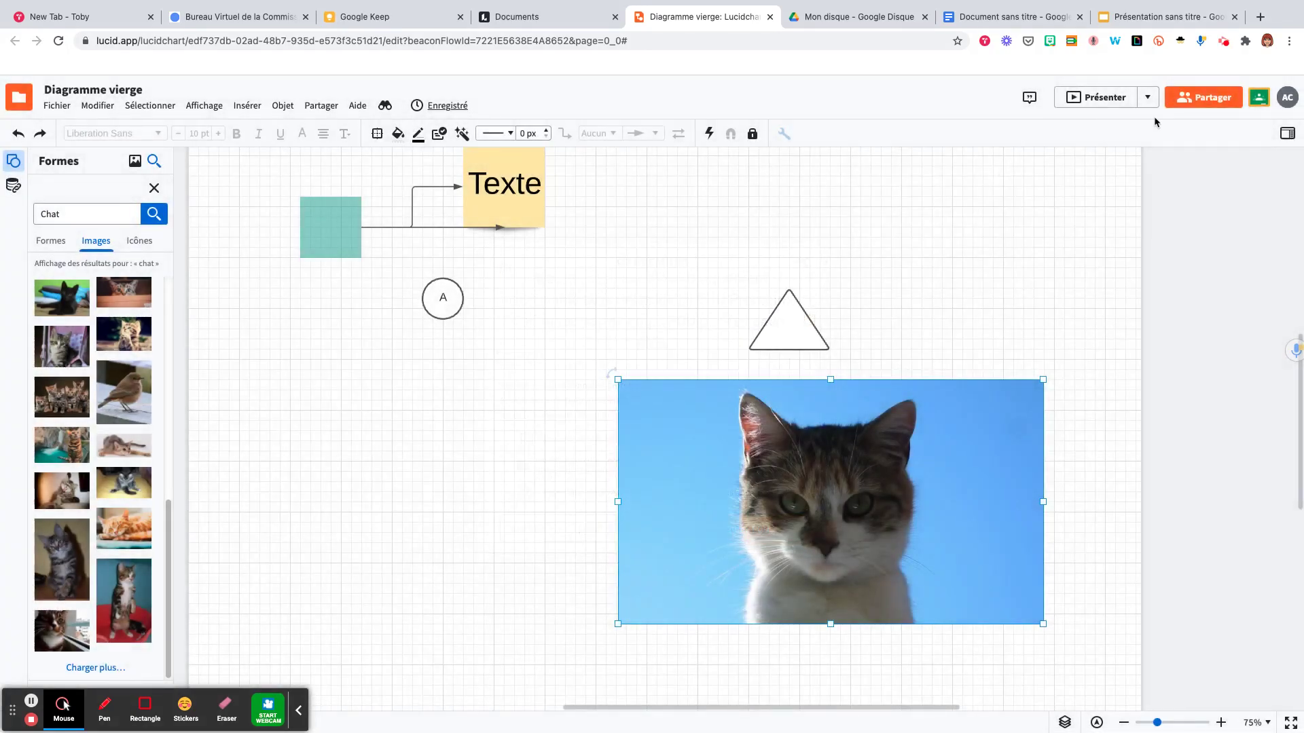
# Generate another sharing link for the diagram and view the advanced sharing settings
pyautogui.click(1201, 102)
pyautogui.click(800, 304)
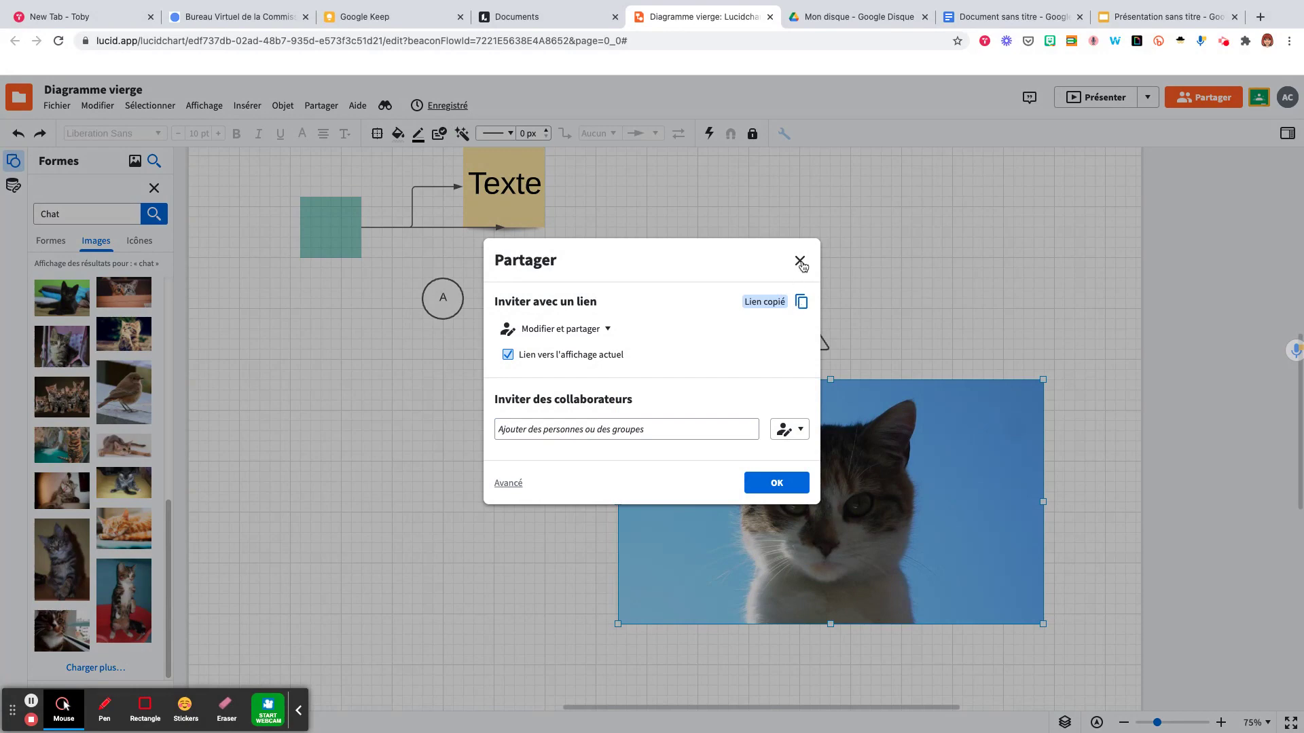
pyautogui.click(508, 483)
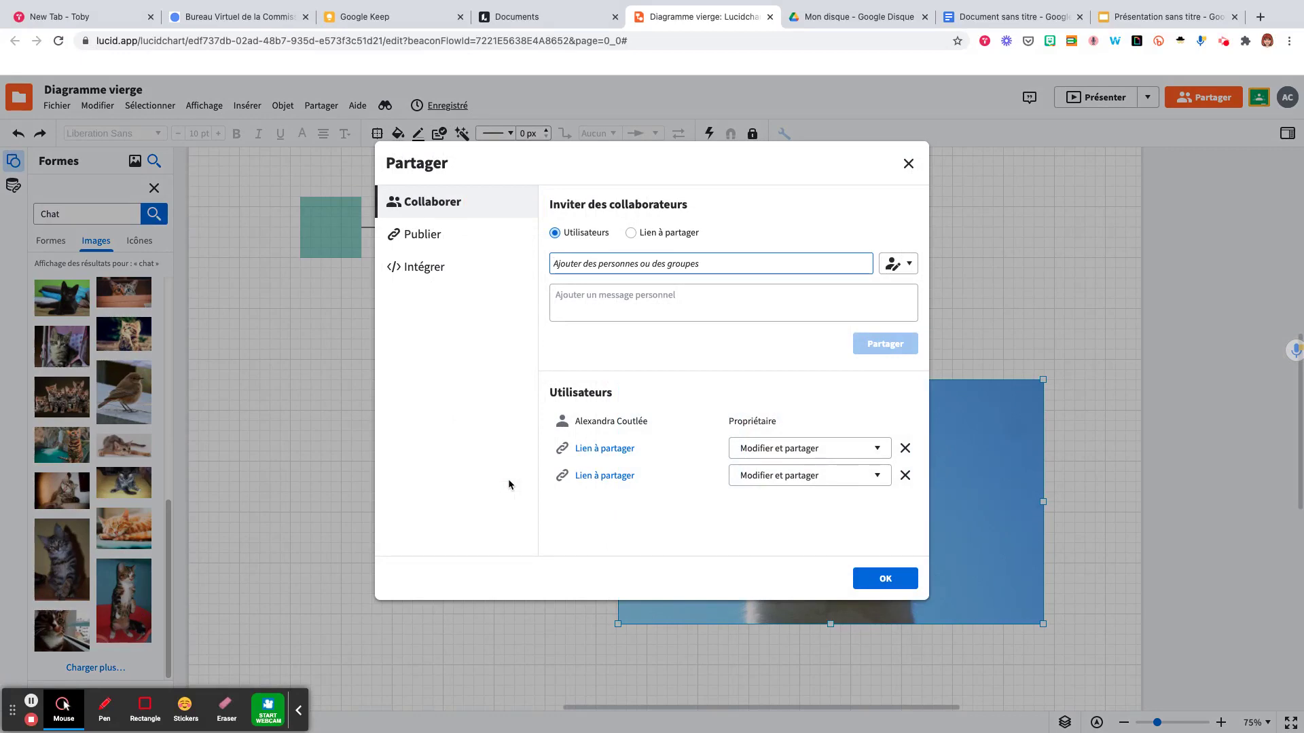
pyautogui.click(908, 163)
# Examine the publishing and embedding options, selecting the whole HTML embed code
pyautogui.click(1200, 101)
pyautogui.click(400, 243)
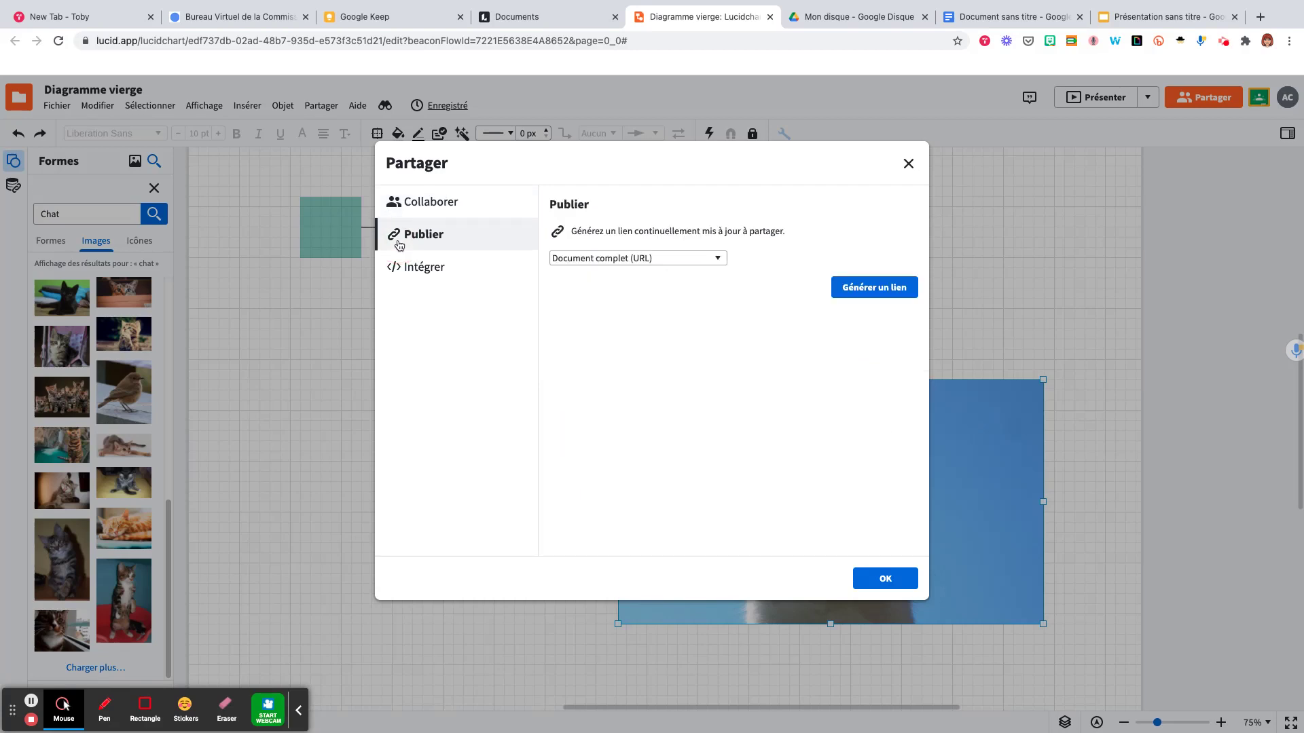
pyautogui.click(416, 270)
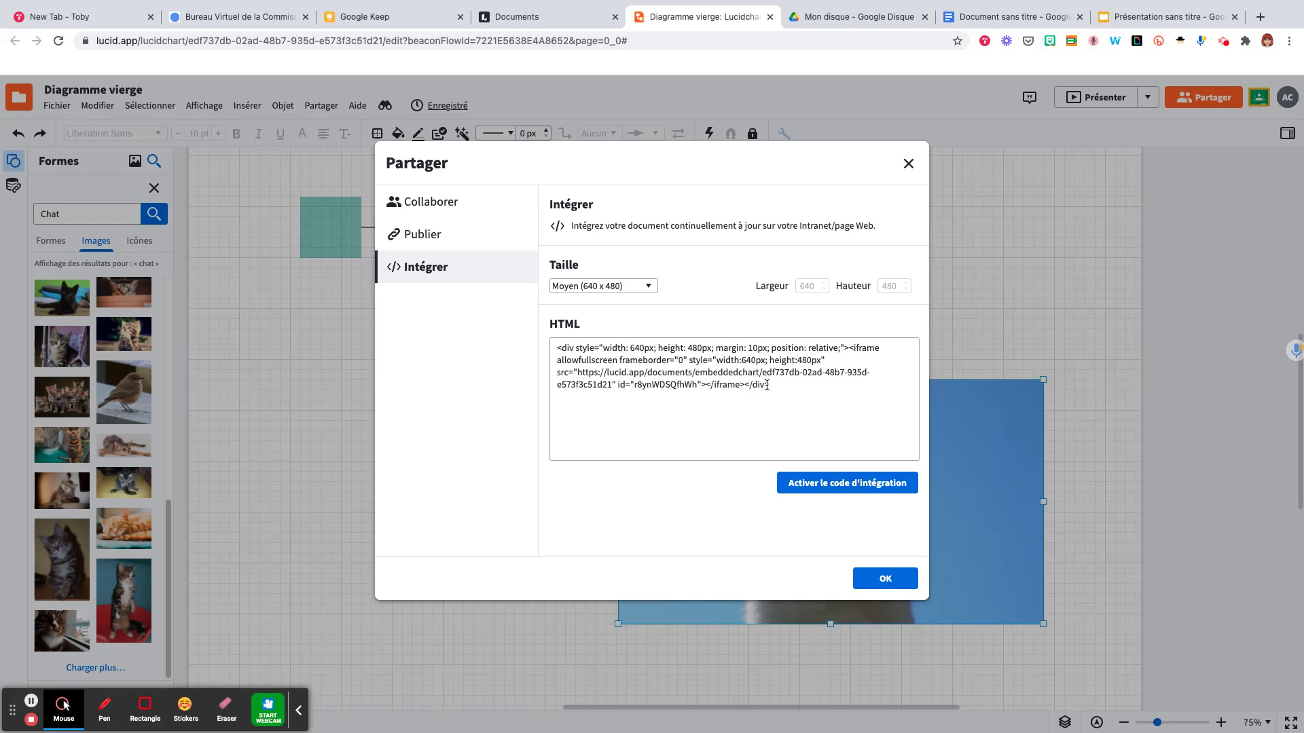
pyautogui.moveTo(774, 386); pyautogui.dragTo(541, 349)
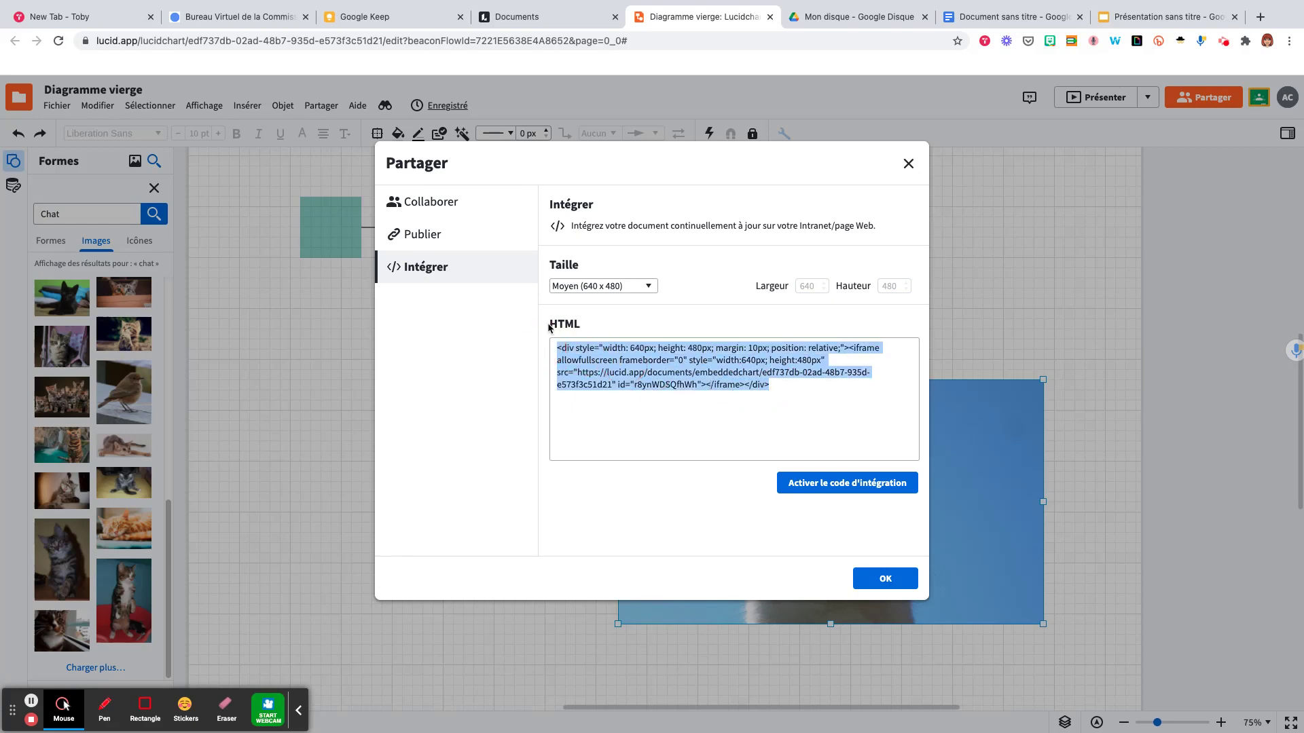
pyautogui.click(908, 165)
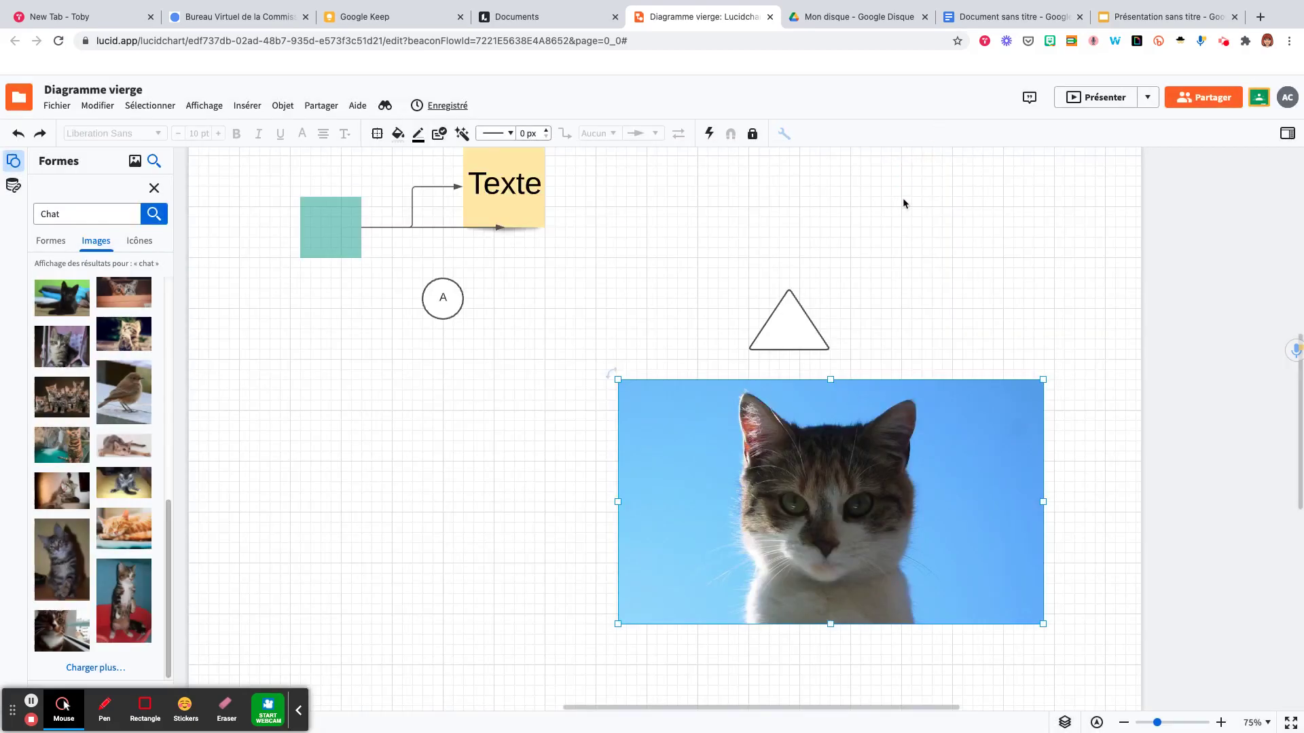
# Switch to Google Drive, launch Lucidchart as a new item from My Drive and view its document creation options
pyautogui.click(834, 19)
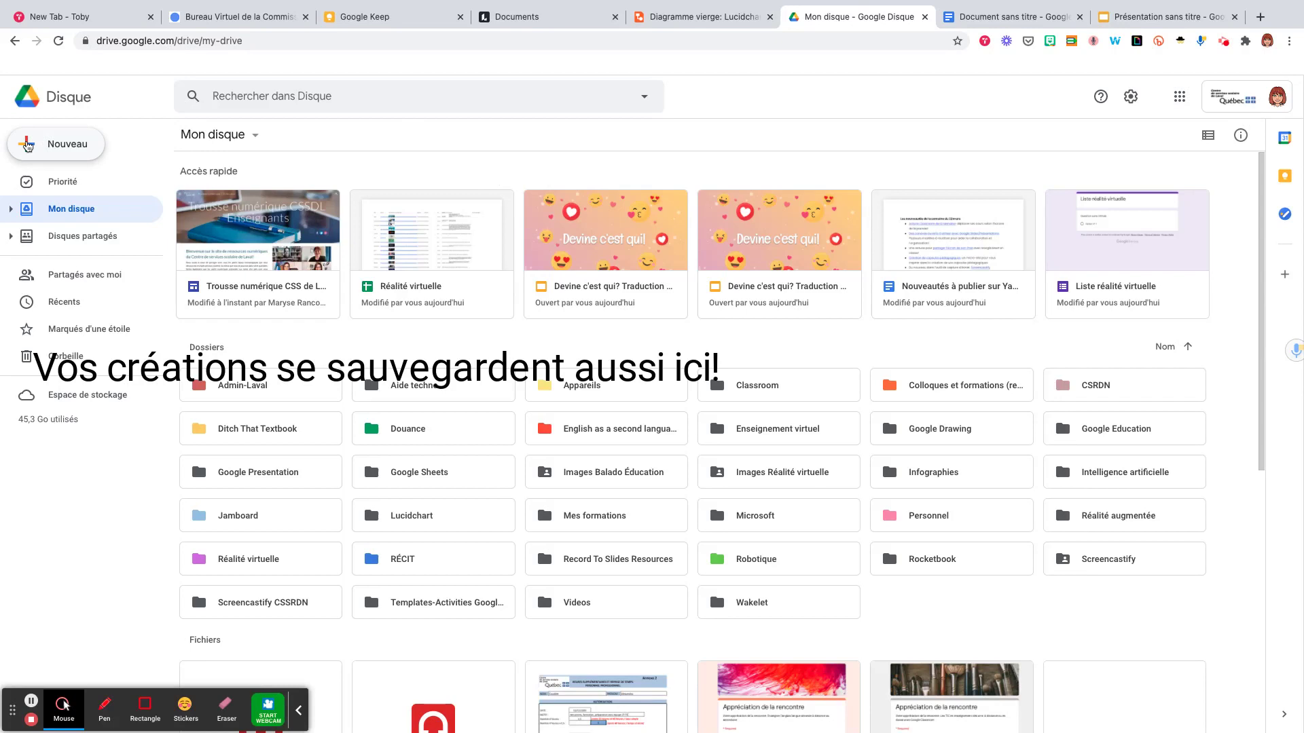
pyautogui.click(27, 146)
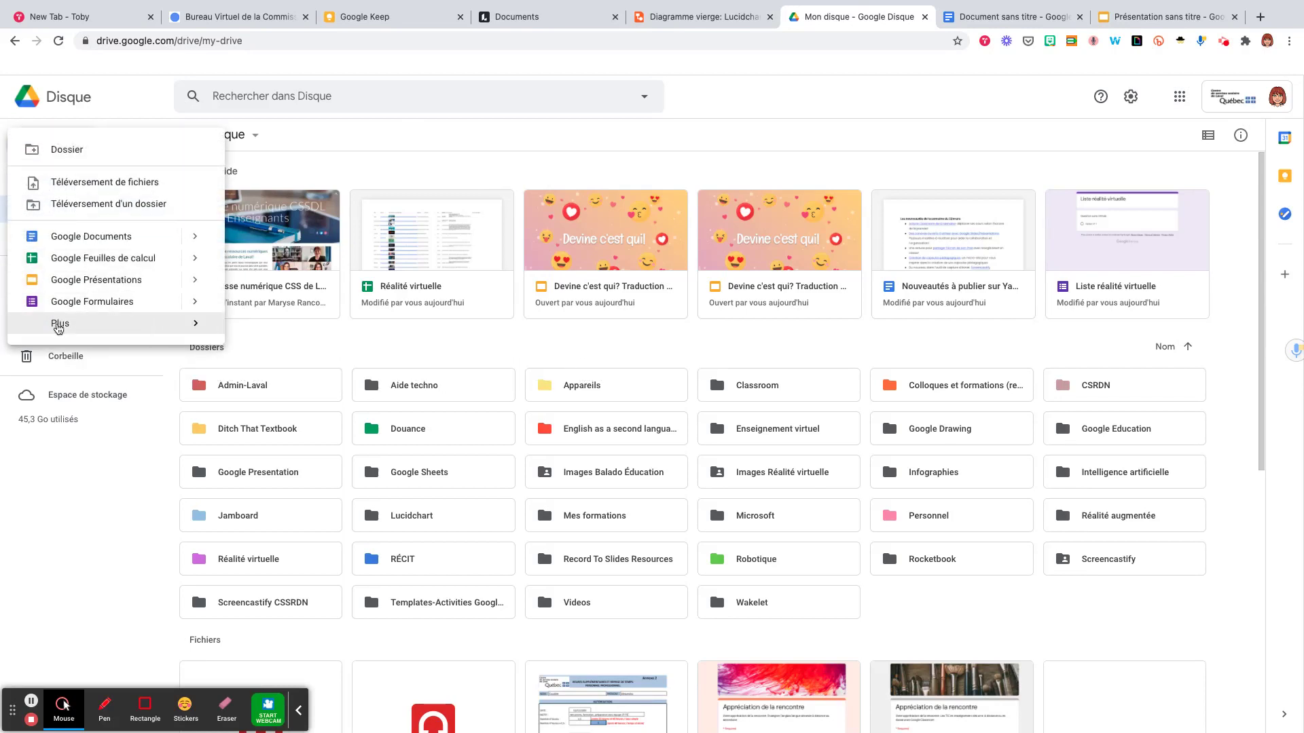
pyautogui.moveTo(58, 327)
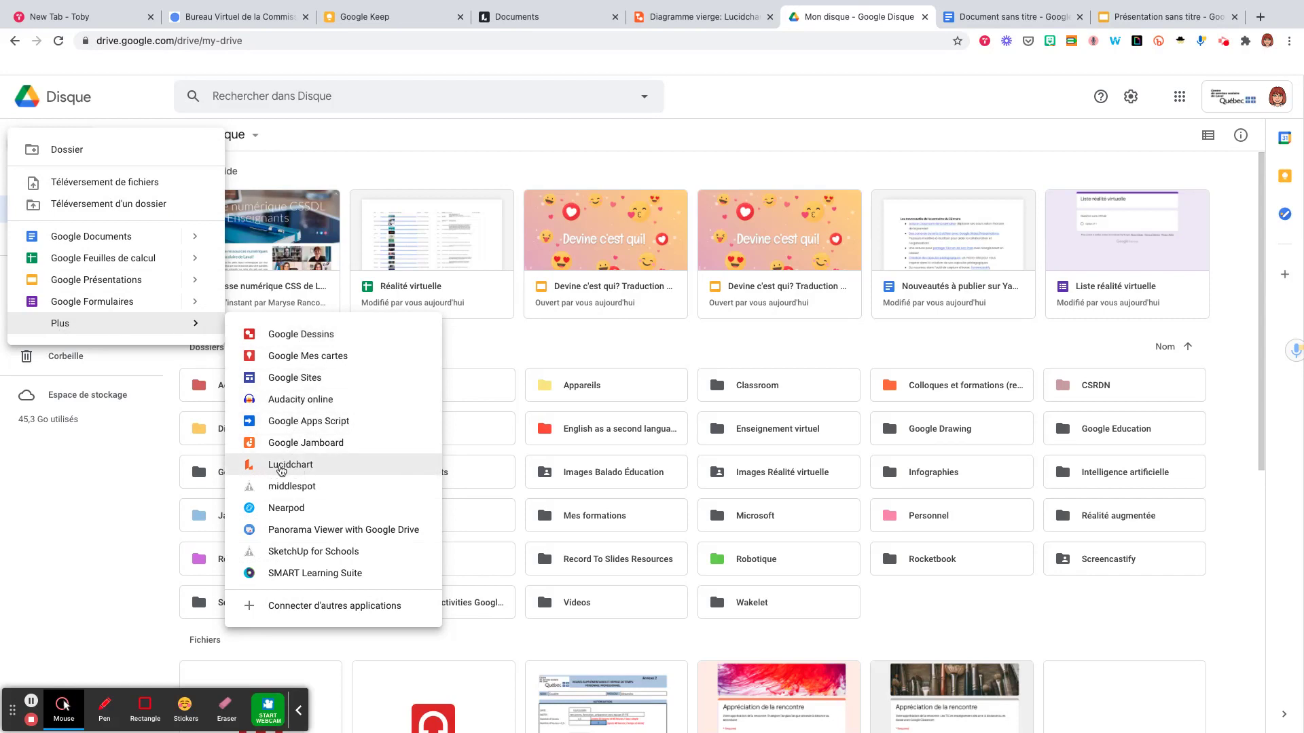
pyautogui.click(292, 469)
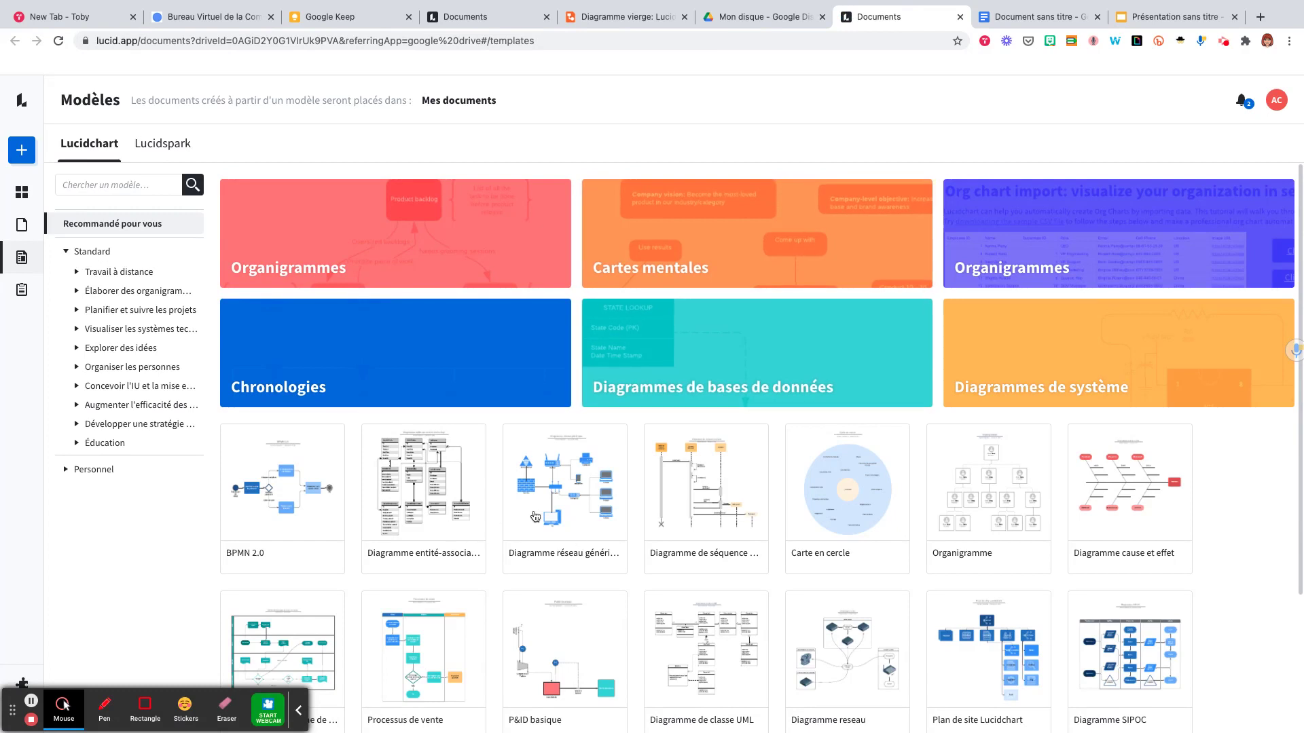
pyautogui.click(22, 150)
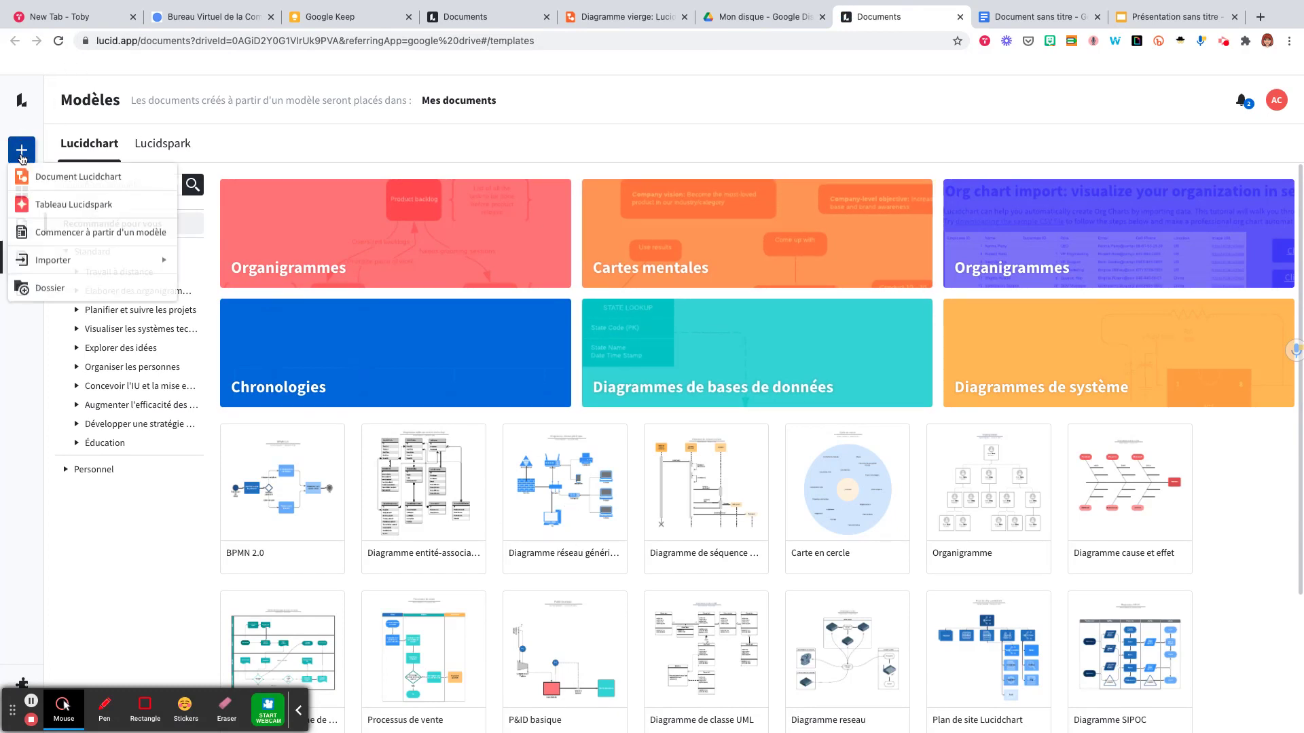
pyautogui.click(424, 136)
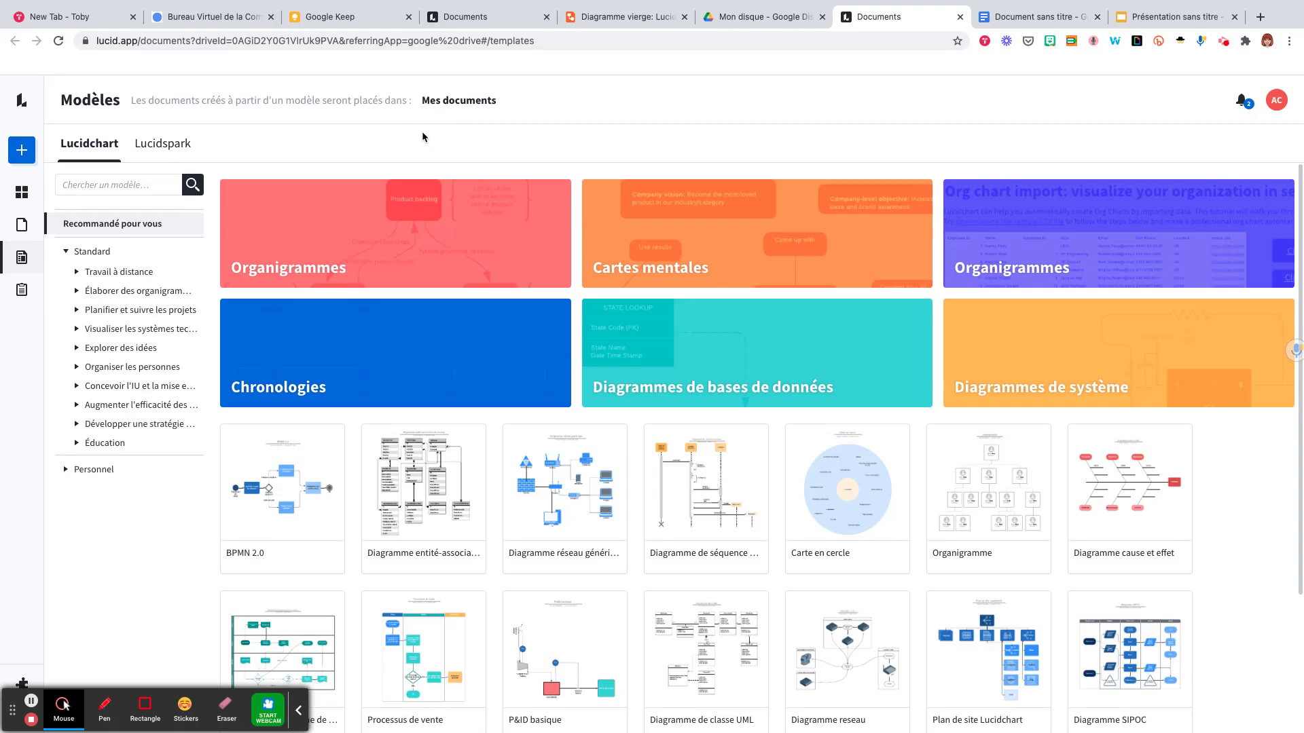
# Switch to the untitled Google Docs document and start inserting a diagram with the Lucidchart add-on
pyautogui.click(1006, 17)
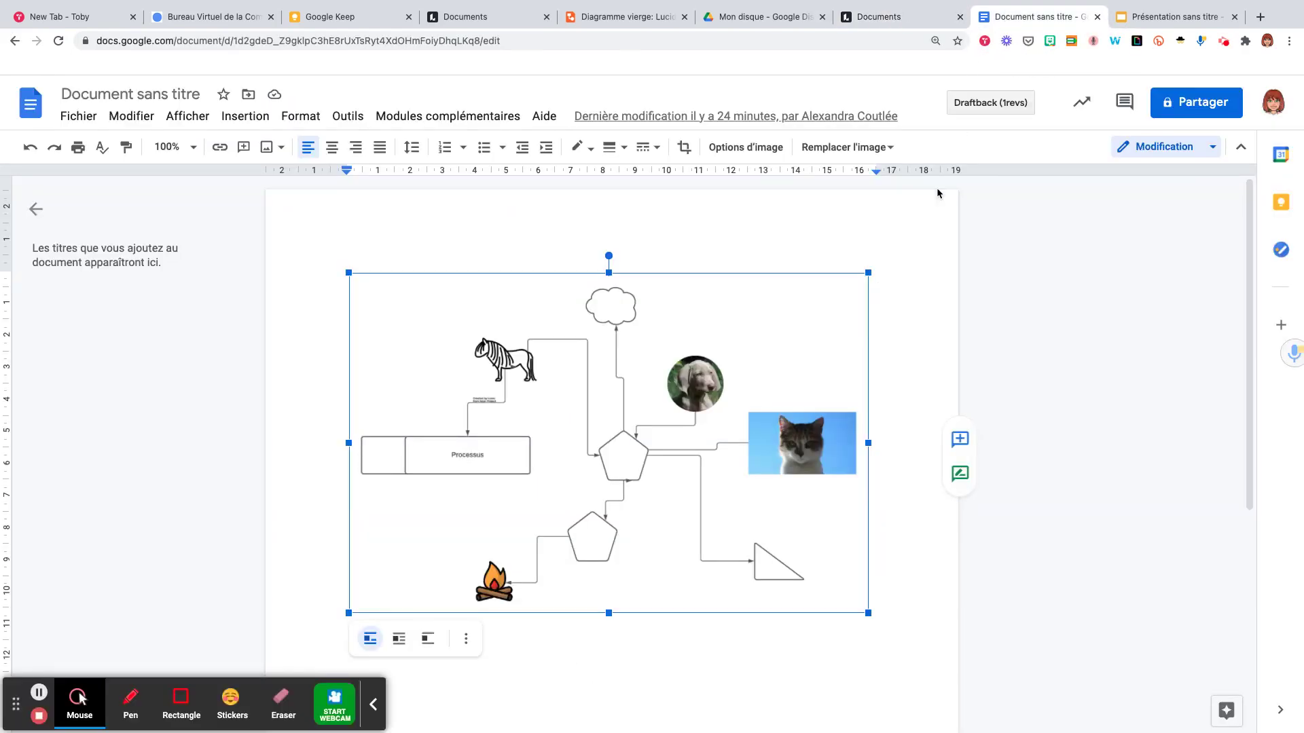
pyautogui.click(920, 233)
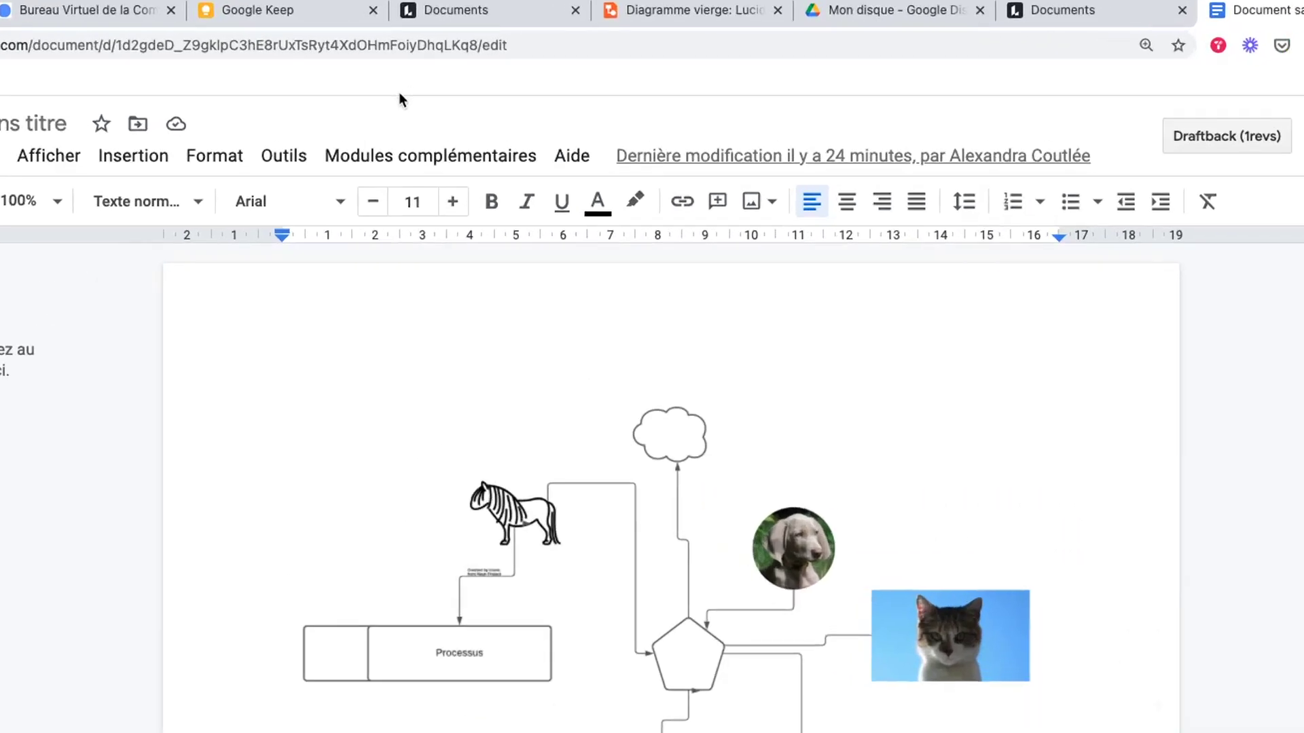
pyautogui.click(359, 207)
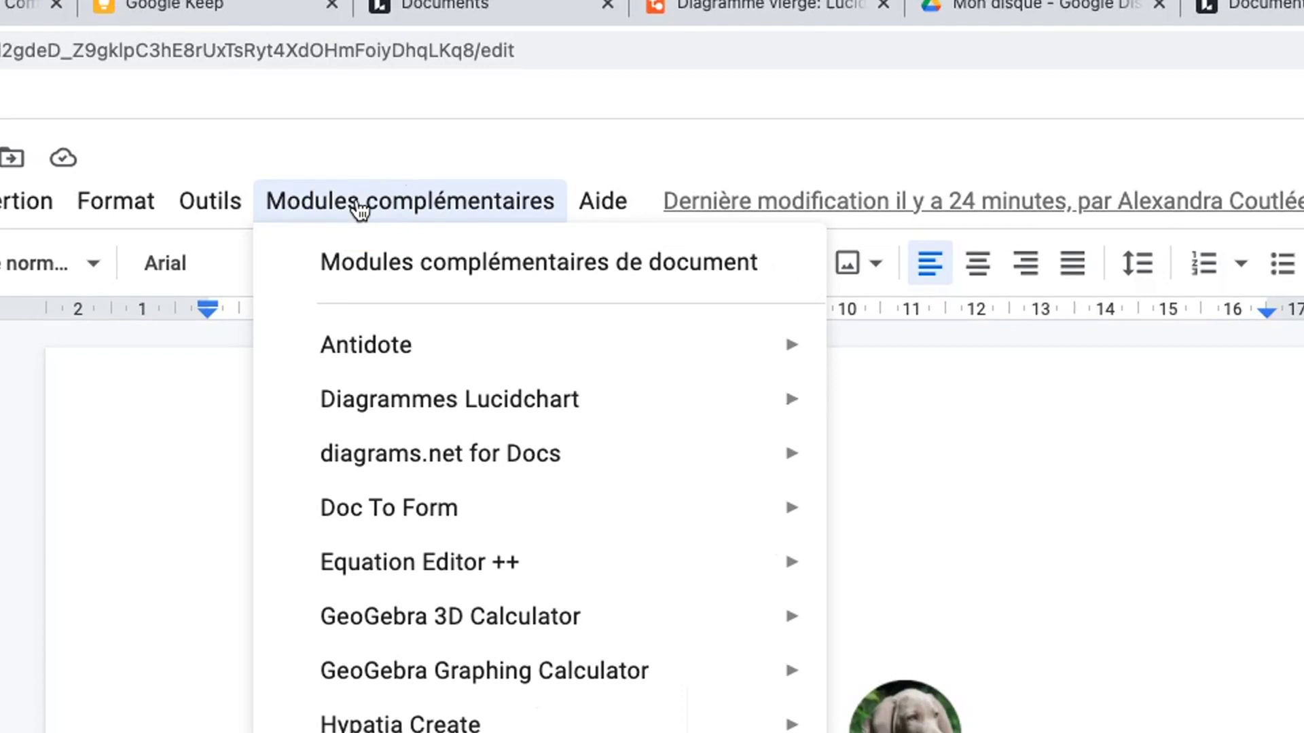
pyautogui.moveTo(349, 411)
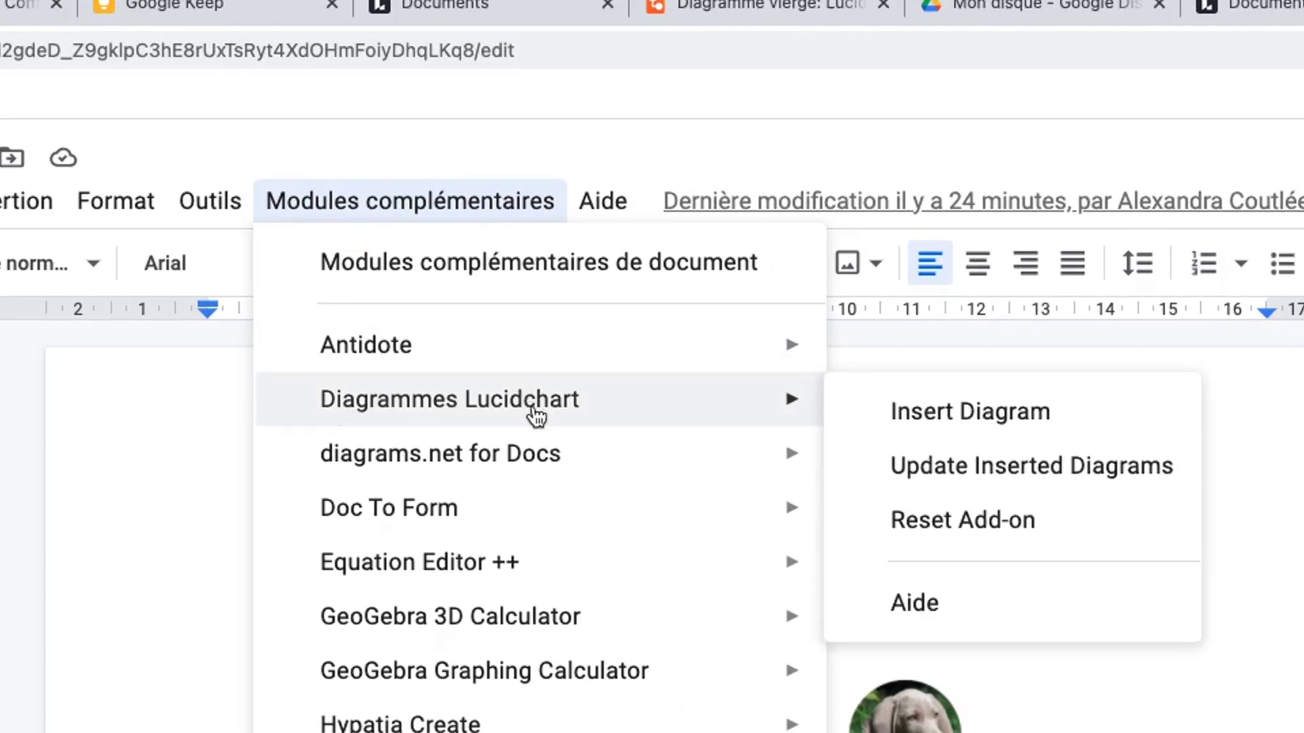
pyautogui.click(904, 422)
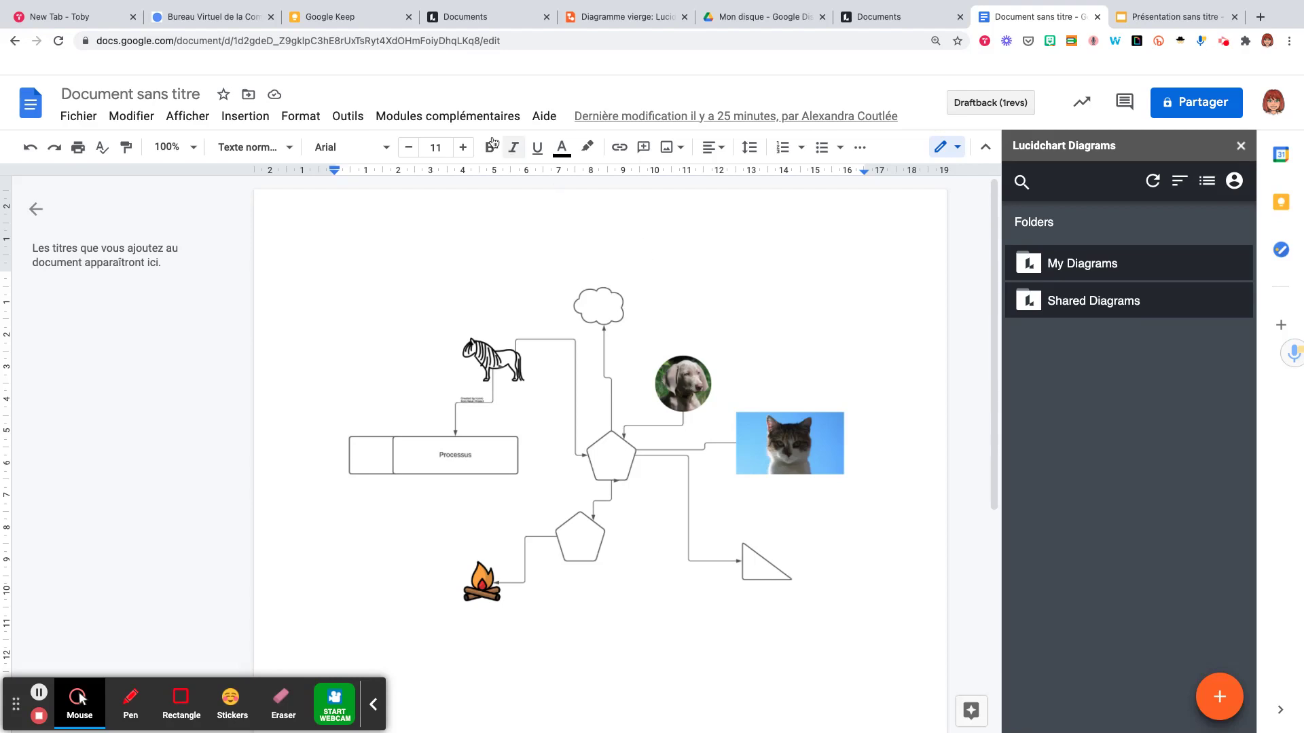
# Review the Lucidchart add-on commands and open the My Diagrams folder to list the saved diagrams
pyautogui.click(467, 117)
pyautogui.moveTo(481, 215)
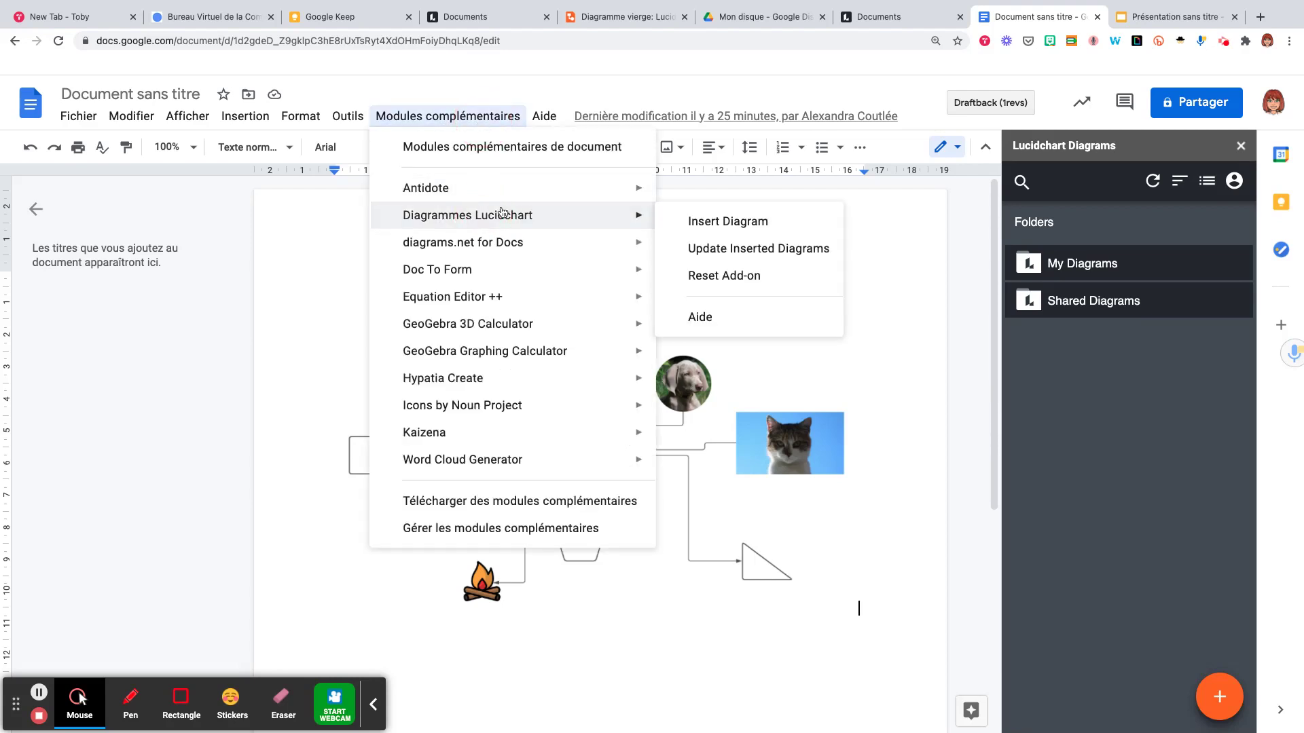
pyautogui.click(978, 318)
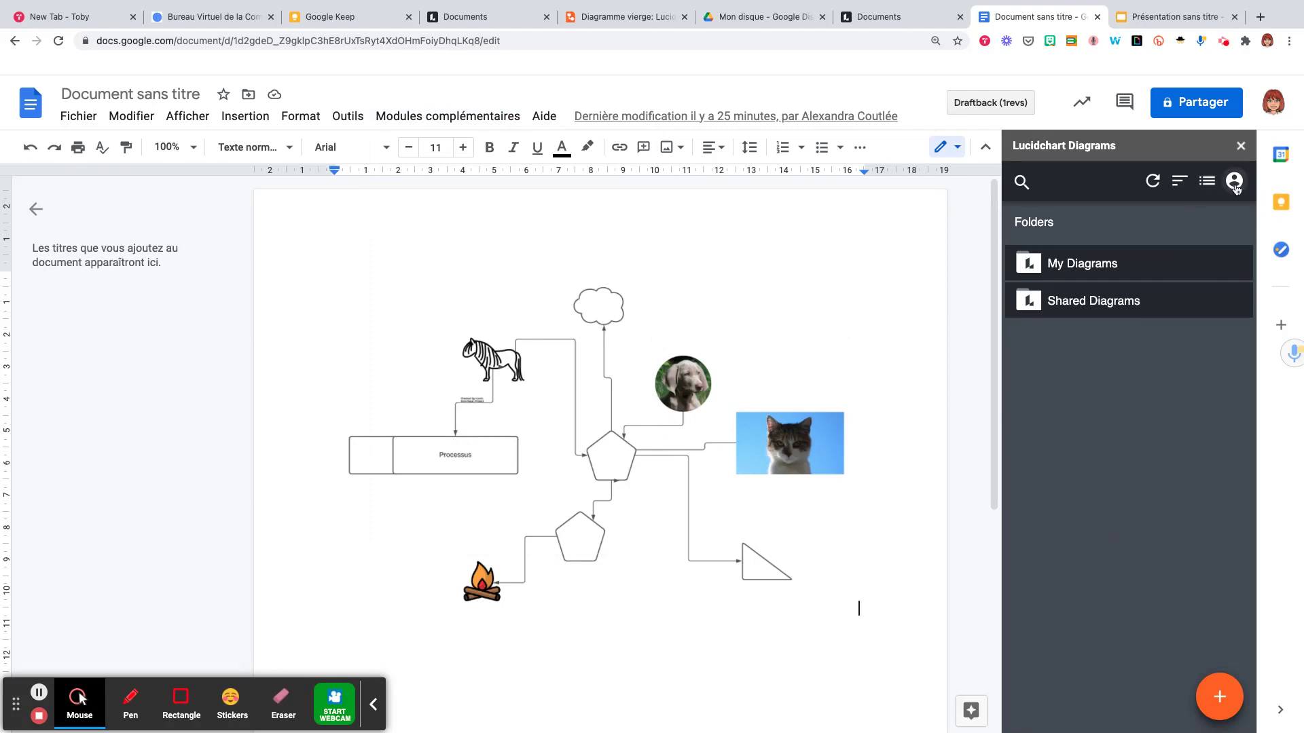
pyautogui.click(1061, 274)
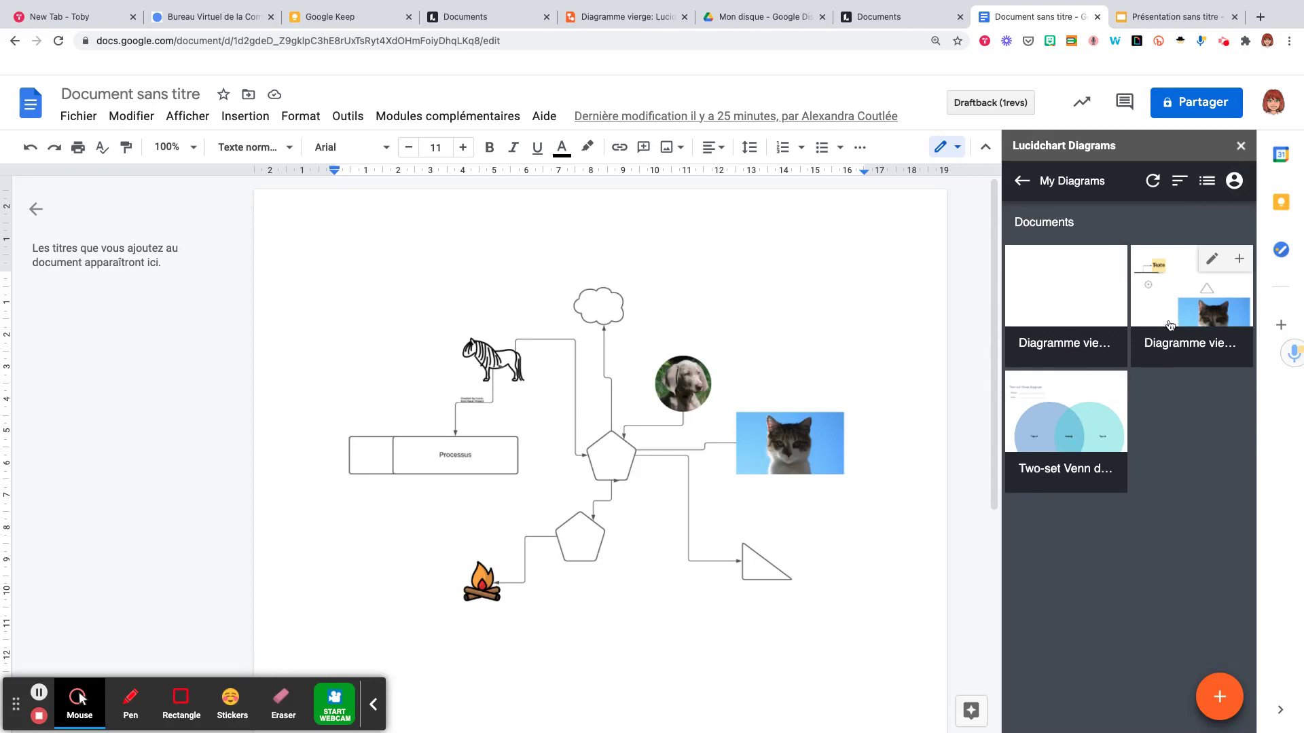
# Preview the saved diagram with the cat picture, insert it below the existing diagram in the document and select it
pyautogui.click(1164, 309)
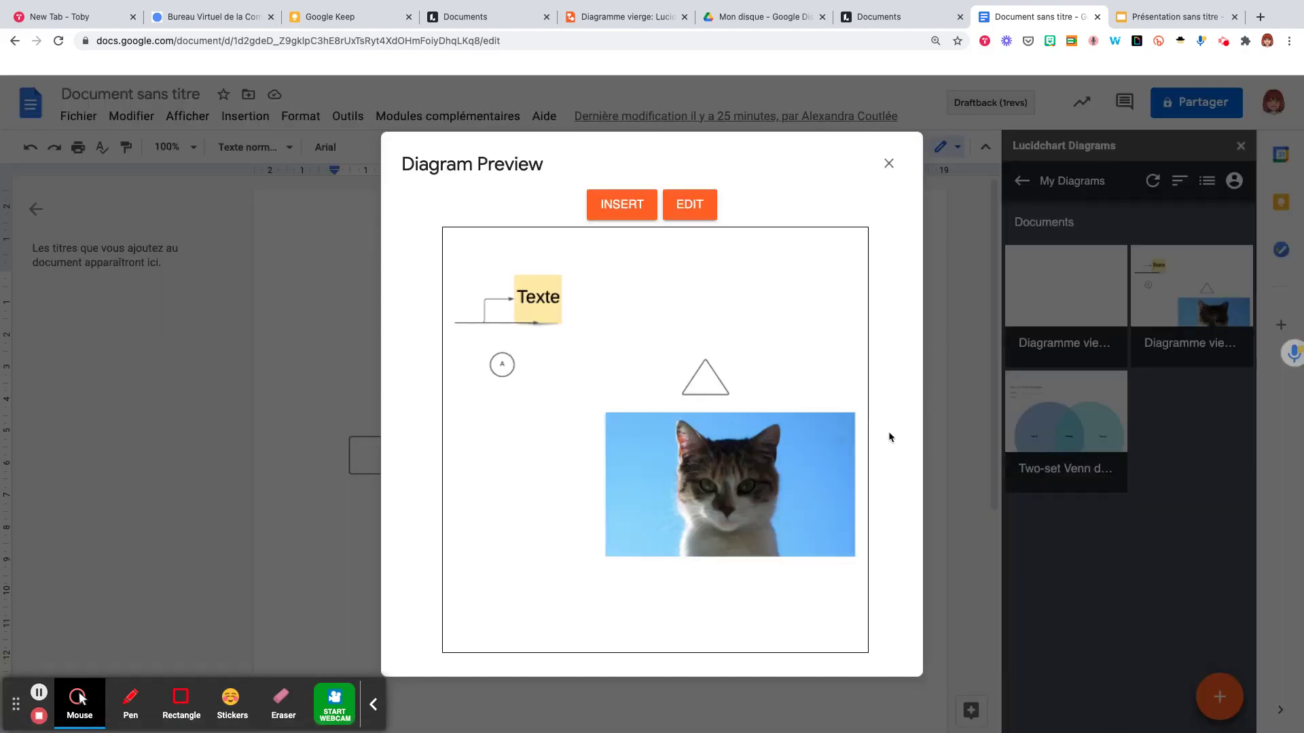
pyautogui.click(611, 214)
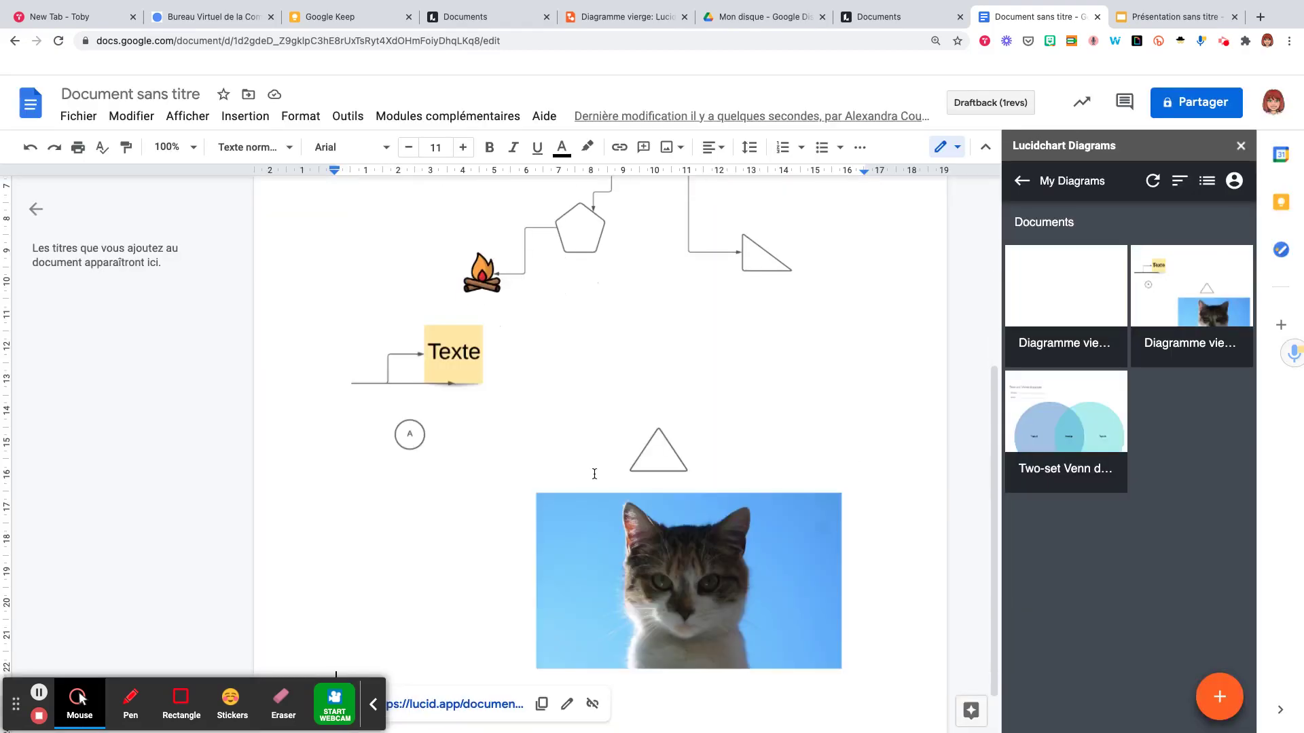
pyautogui.click(594, 474)
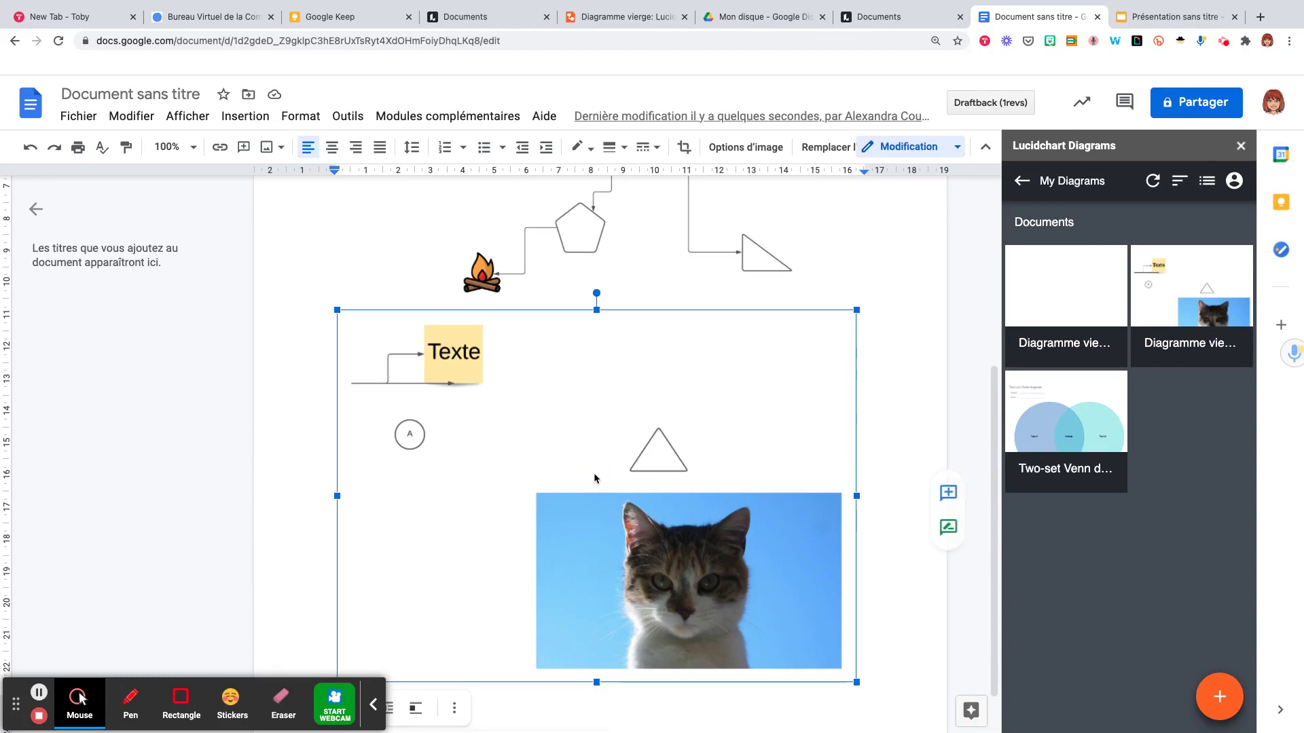
# Update the inserted Lucidchart diagrams in the document with the add-on
pyautogui.click(424, 119)
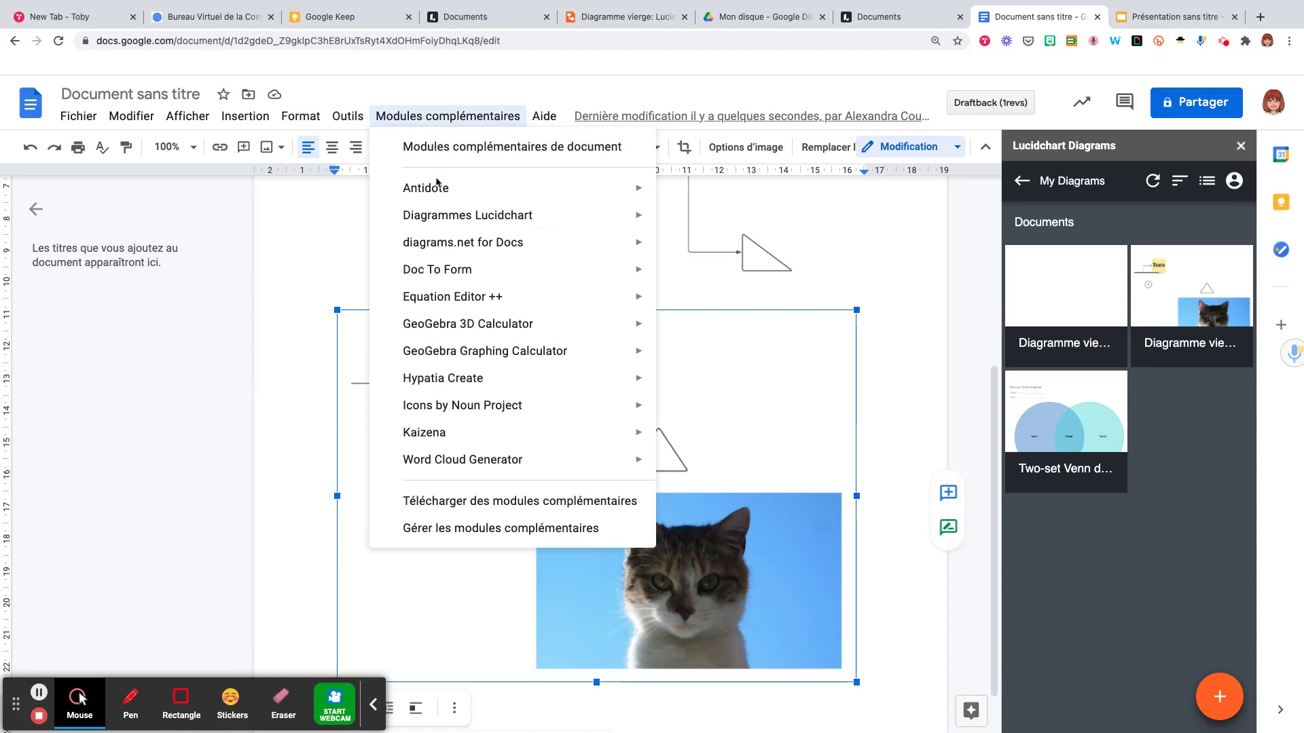
pyautogui.moveTo(437, 213)
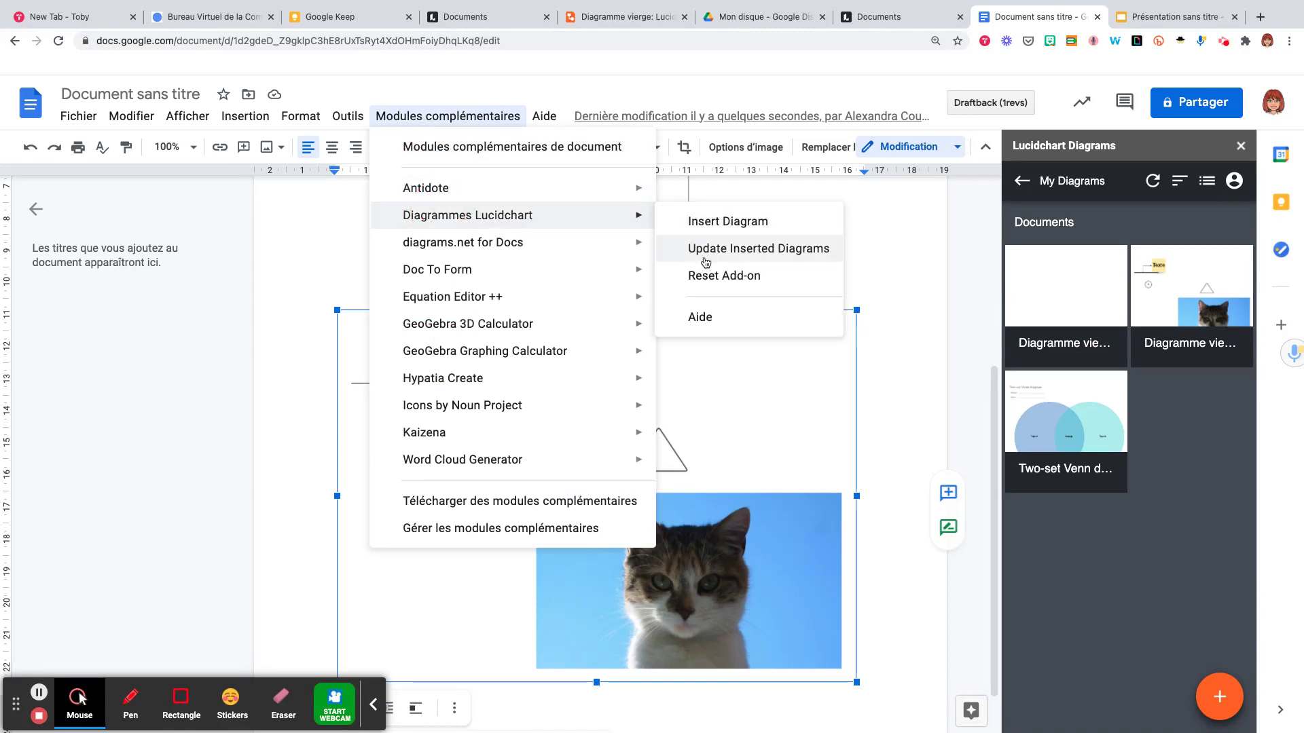
pyautogui.click(753, 250)
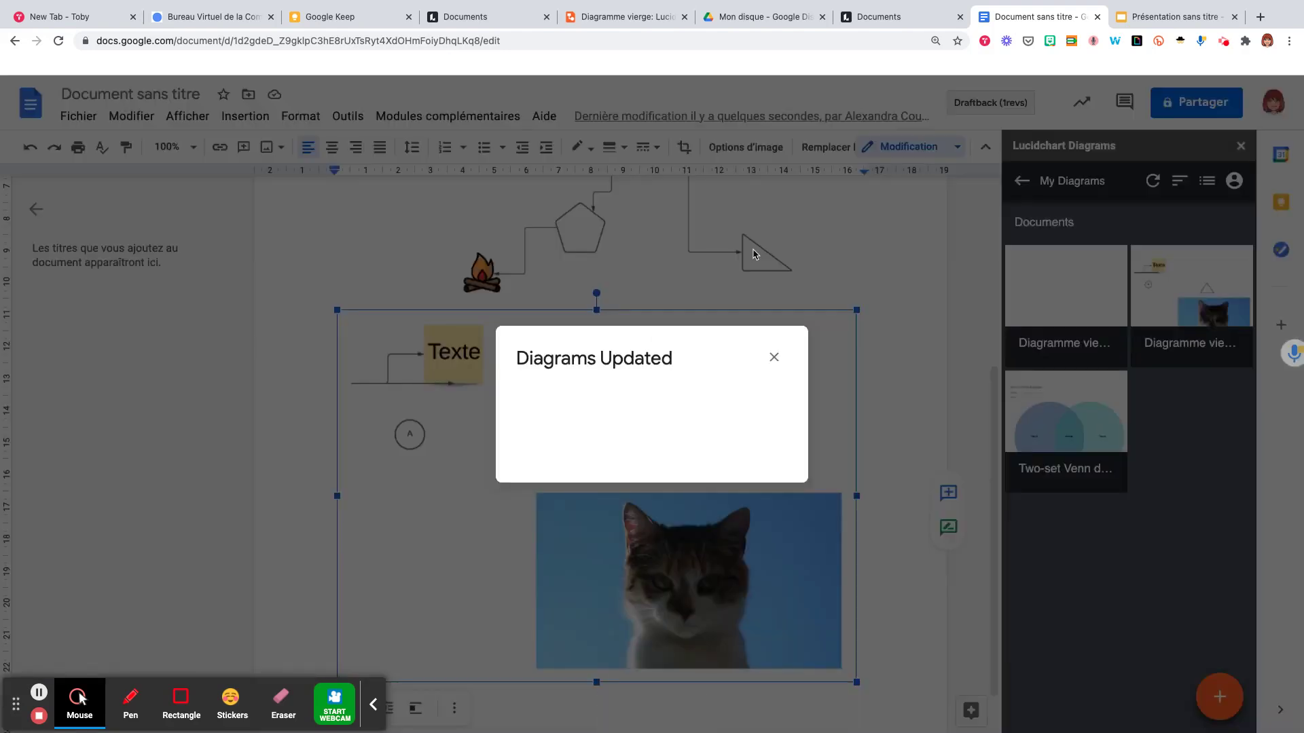
pyautogui.click(561, 452)
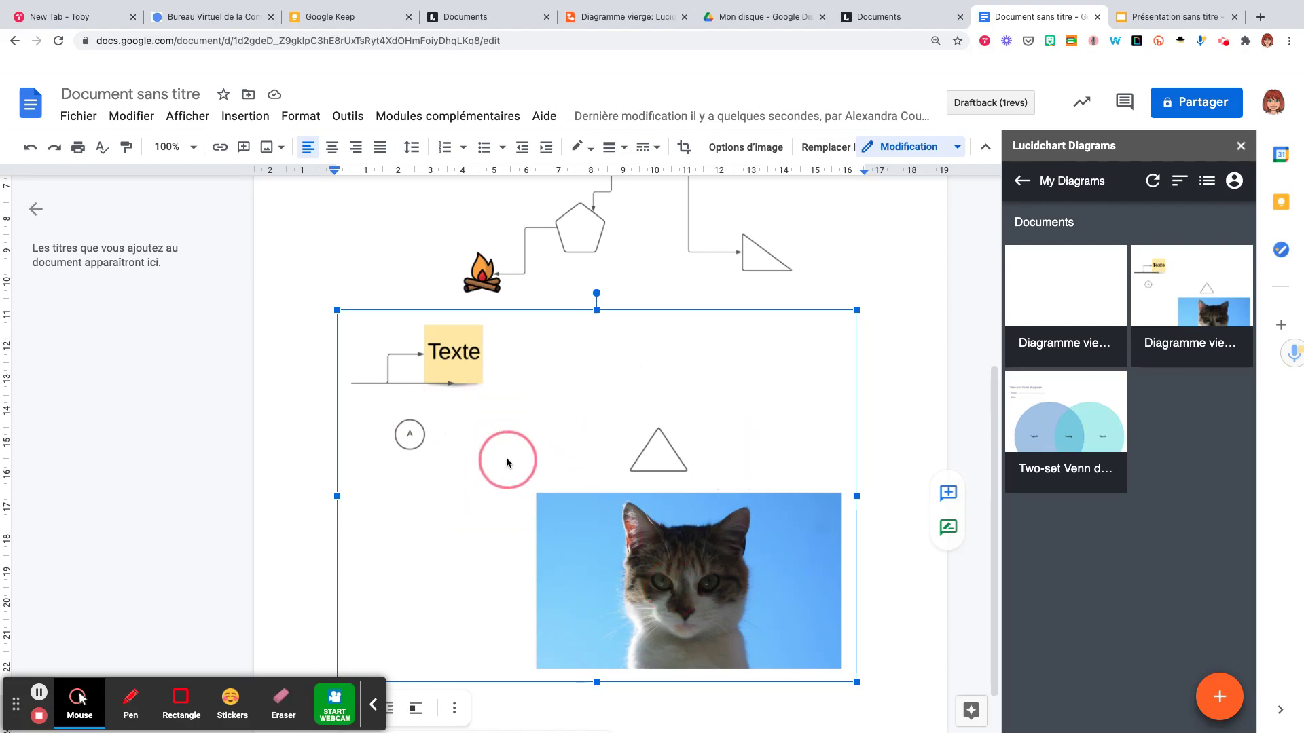
# Switch to the untitled Google Slides presentation and view the Lucidchart add-on commands available there
pyautogui.click(1146, 17)
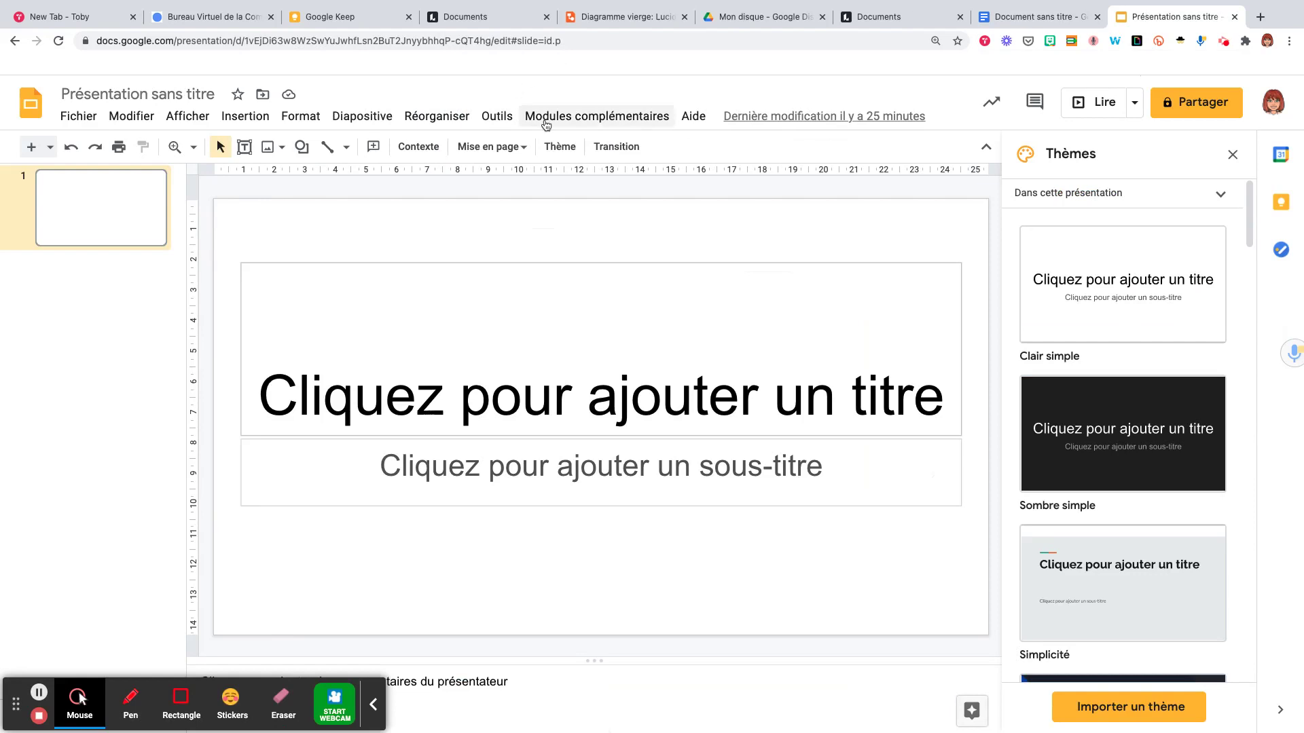
pyautogui.click(545, 118)
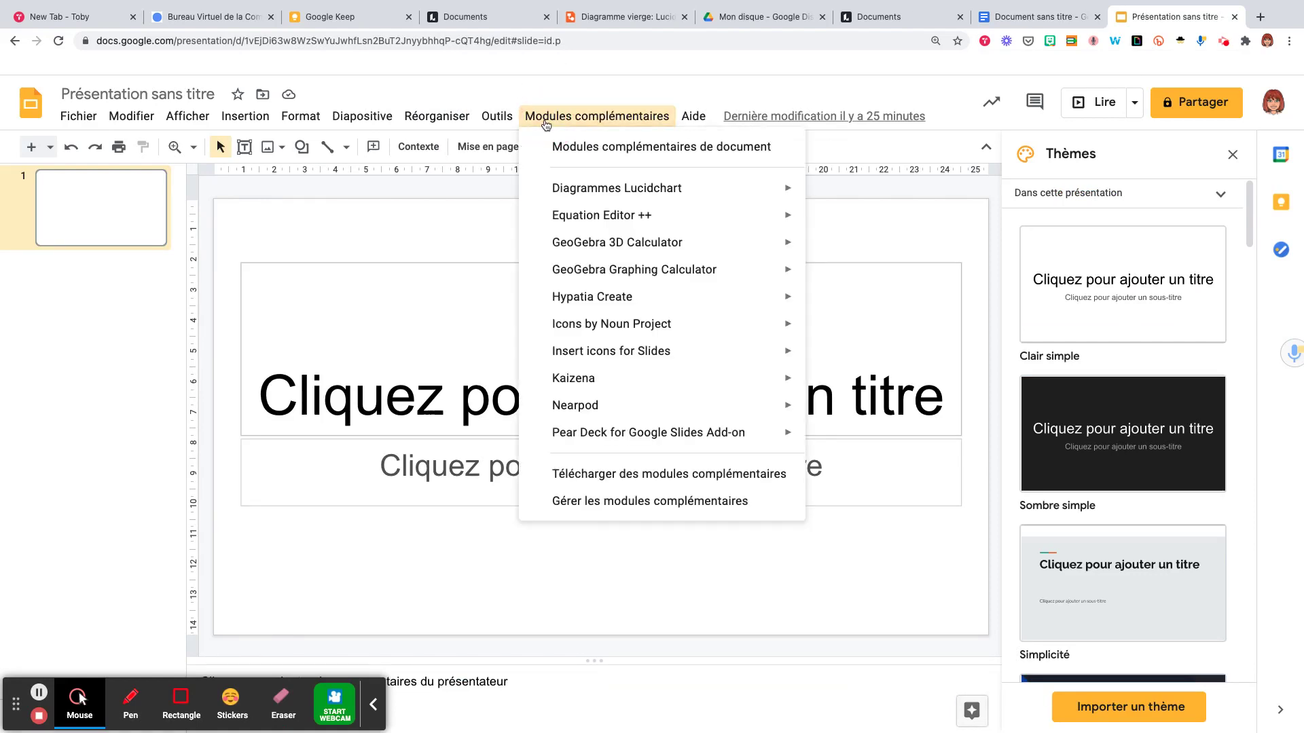
pyautogui.moveTo(559, 188)
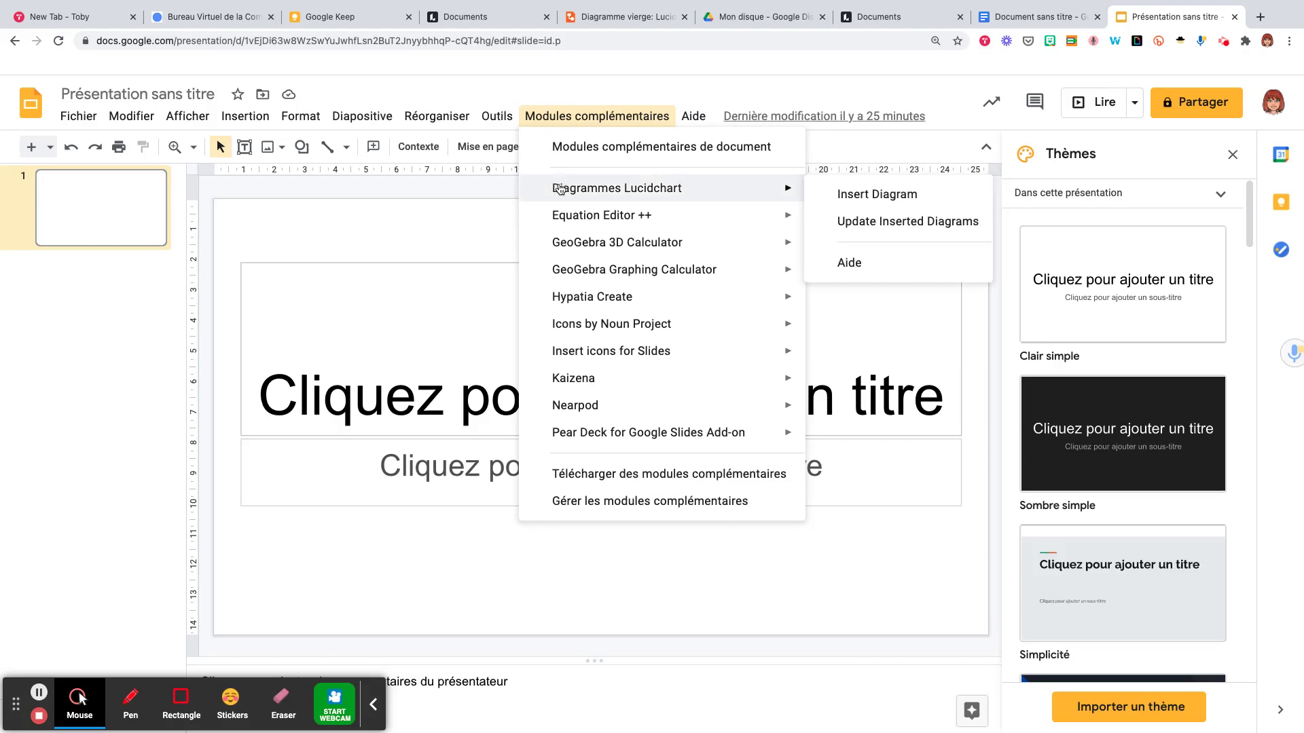